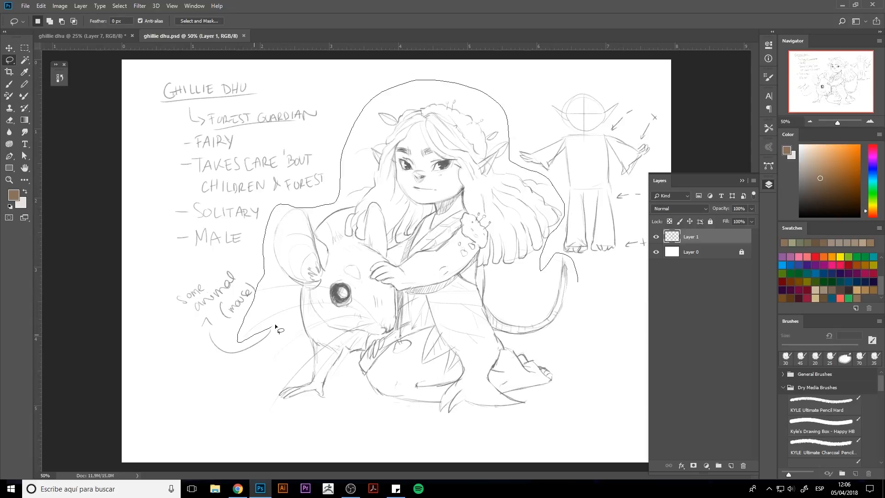
Step: Move the lassoed character-and-mouse sketch into the parchment page document, enlarge it and place it between the title and the text
key(v)
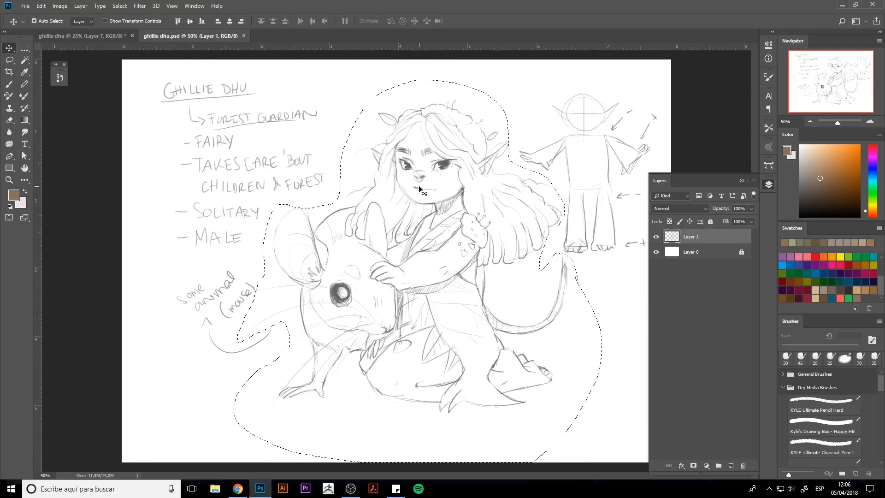
mouse_move(475, 235)
mouse_down()
mouse_move(69, 139)
mouse_move(410, 227)
mouse_move(427, 251)
mouse_up()
key(ctrl+t)
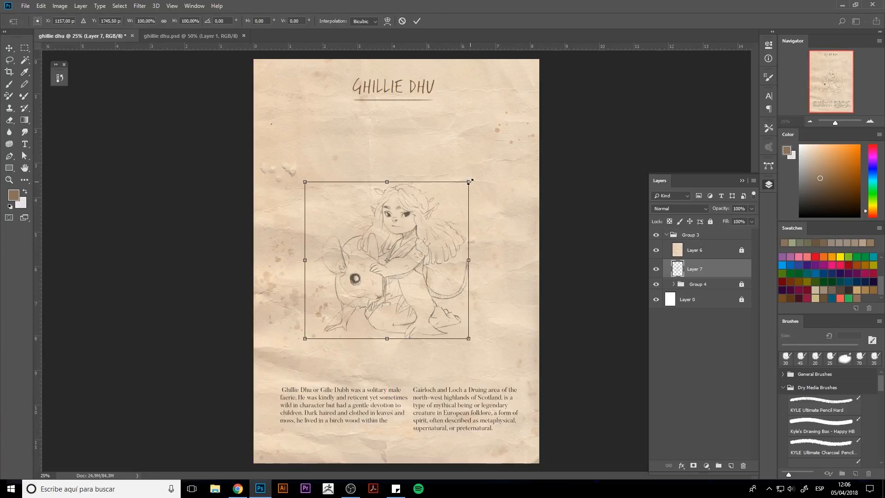
drag(469, 182, 502, 149)
drag(427, 256, 431, 237)
key(Return)
Step: Colorize the placed sketch brown using Hue/Saturation with hue 31, saturation 23 and lightness -13
key(ctrl+u)
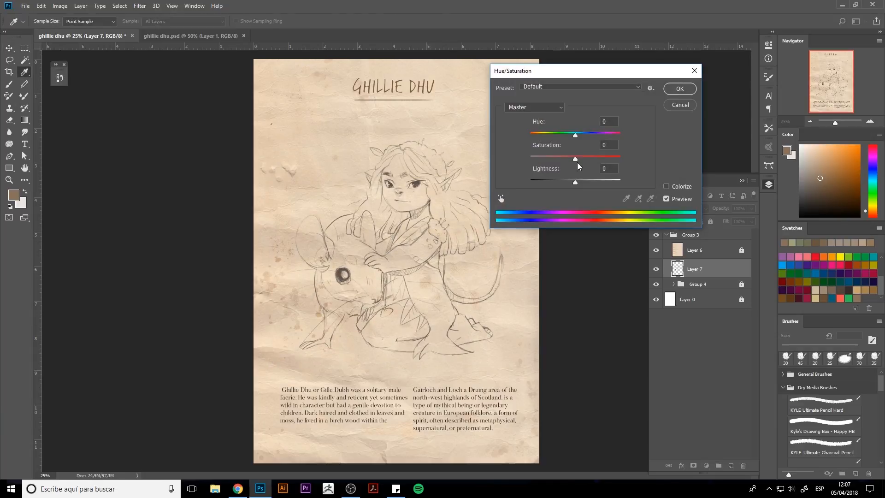
drag(571, 158, 551, 159)
drag(575, 182, 570, 184)
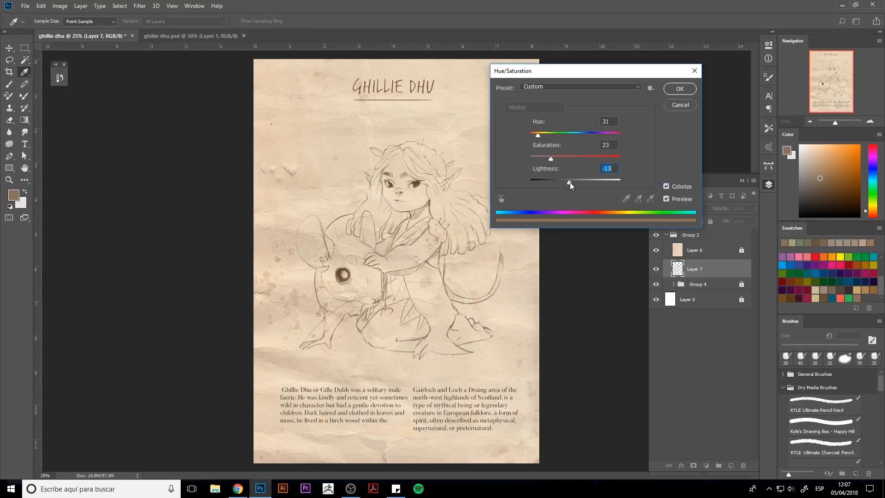
click(680, 89)
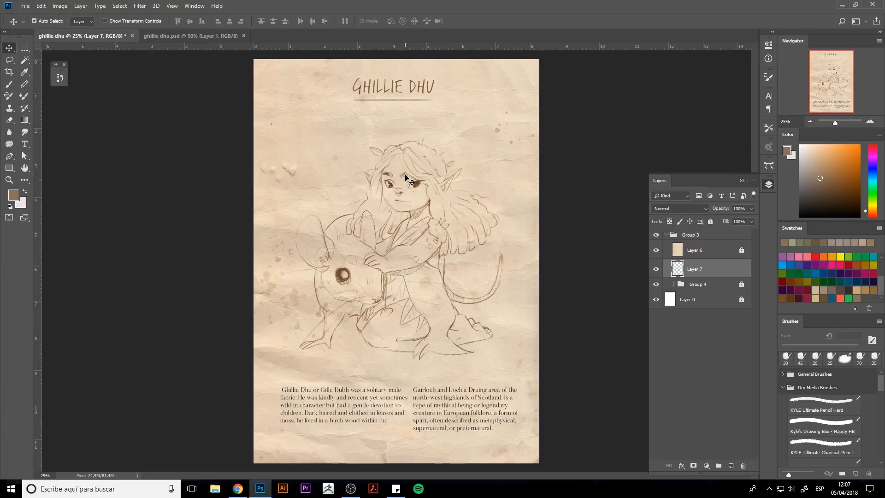
Step: Switch to ghillie dhu.psd, clear the old selection and lasso the standing body-proportion figure
click(190, 36)
click(196, 114)
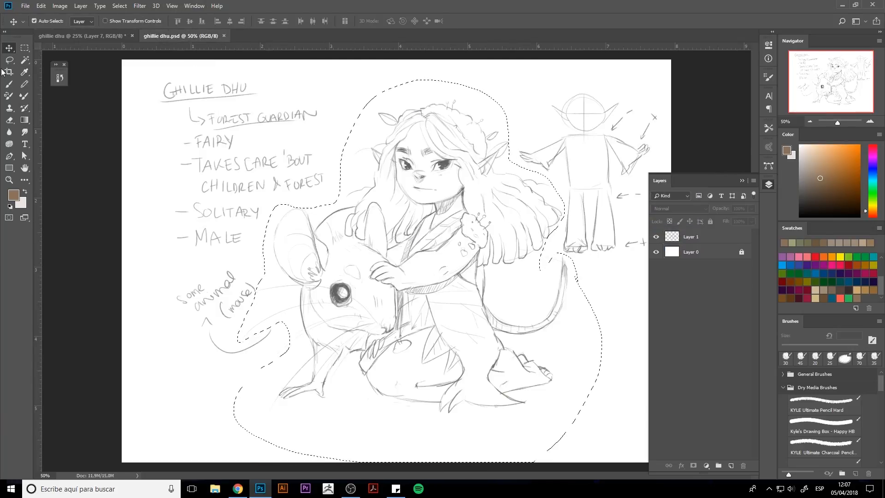
key(ctrl+d)
key(l)
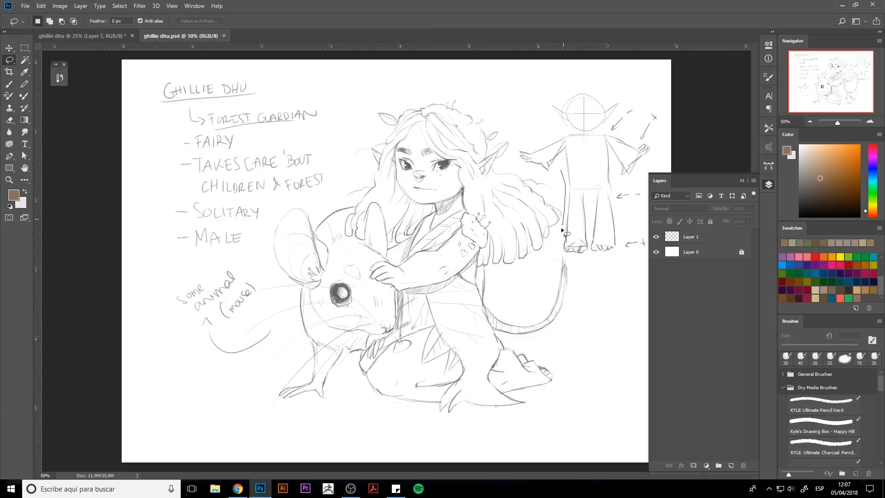
mouse_move(562, 229)
mouse_down()
mouse_move(630, 251)
mouse_move(619, 225)
mouse_move(585, 255)
mouse_move(563, 224)
mouse_move(558, 172)
mouse_move(512, 152)
mouse_move(544, 75)
mouse_move(670, 117)
mouse_move(613, 119)
mouse_up()
mouse_move(639, 145)
mouse_down()
mouse_move(651, 161)
mouse_move(618, 191)
mouse_up()
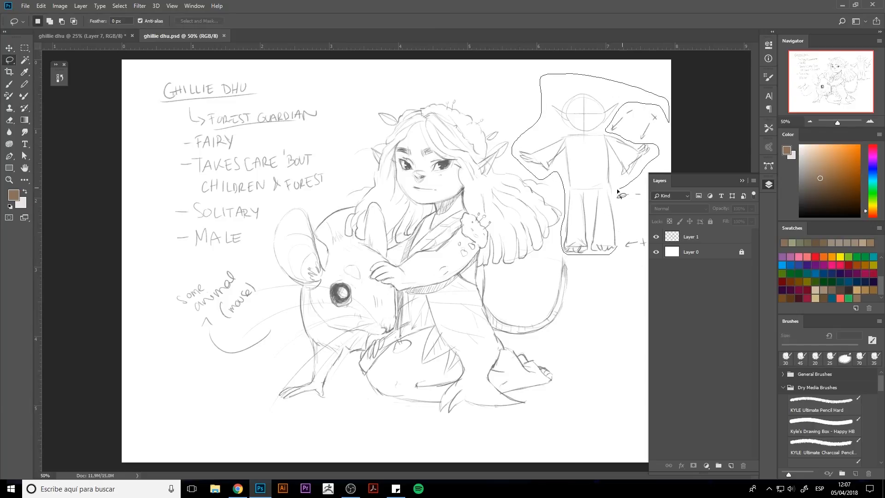
drag(620, 250, 620, 250)
Step: Move the selected standing figure from Layer 1 into the parchment page document
key(v)
click(370, 83)
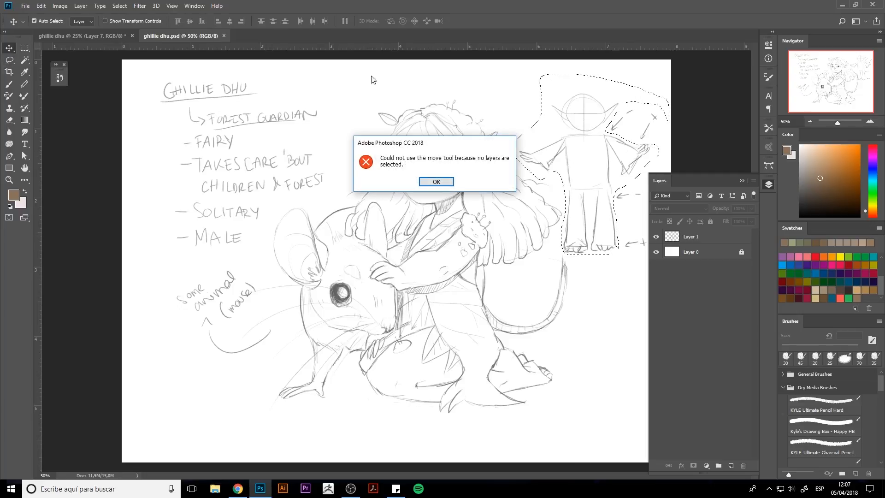
click(436, 184)
click(709, 243)
mouse_move(584, 162)
mouse_down()
mouse_move(231, 51)
mouse_move(128, 64)
mouse_move(371, 168)
mouse_up()
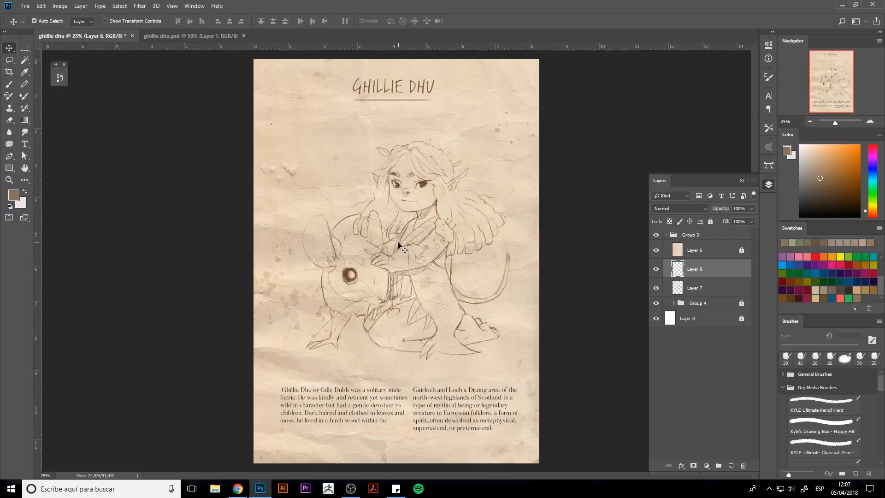
Step: Scale down the standing figure and place it in the upper-left area of the parchment page
drag(400, 247, 364, 223)
key(ctrl+z)
click(696, 266)
key(ctrl+t)
mouse_move(419, 273)
mouse_down()
mouse_move(334, 169)
mouse_move(349, 203)
mouse_up()
drag(327, 170, 325, 165)
drag(346, 107, 337, 111)
mouse_move(331, 145)
mouse_down()
mouse_move(323, 144)
mouse_move(319, 176)
mouse_move(324, 156)
mouse_move(353, 155)
mouse_up()
key(Return)
key(ctrl+z)
key(ctrl+z)
Step: Duplicate the standing figure and shrink the copy beside the original, with the feet of both figures level
click(695, 268)
key(ctrl+j)
key(ctrl+t)
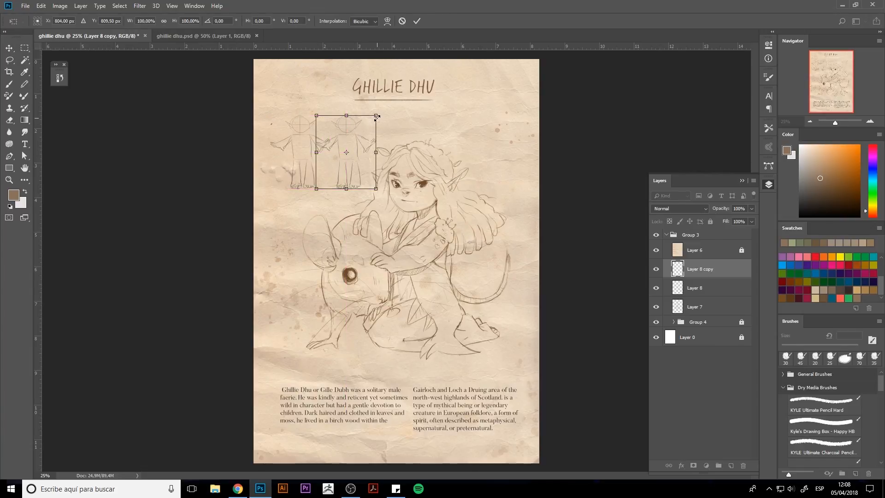
drag(377, 117, 363, 126)
mouse_move(356, 143)
mouse_down()
mouse_move(351, 168)
mouse_move(358, 146)
mouse_move(342, 105)
mouse_move(307, 172)
mouse_move(331, 147)
mouse_move(354, 156)
mouse_up()
key(Return)
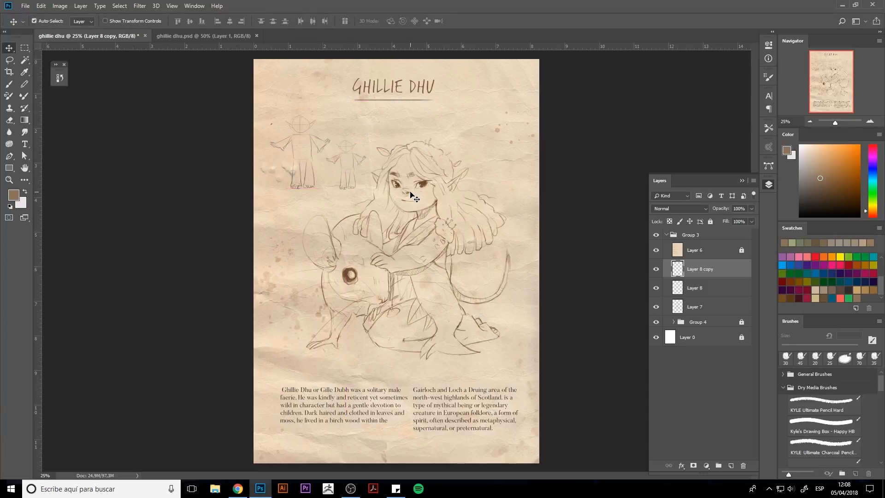
Step: Activate the Brush tool and reduce its size to 9 px
key(b)
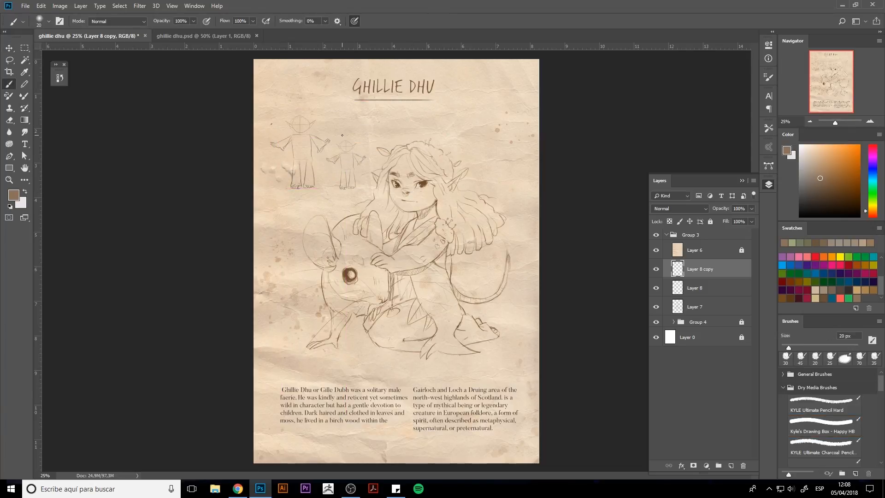
key(bracketleft)
key(bracketleft)
Step: Merge the two standing-figure layers and colorize them brown with Hue/Saturation
shift+click(691, 288)
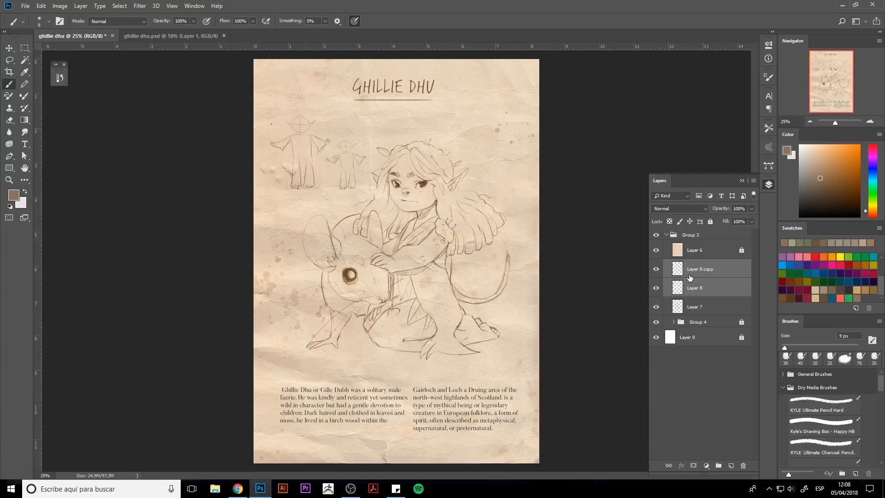
key(ctrl+e)
key(ctrl+u)
click(668, 187)
click(679, 90)
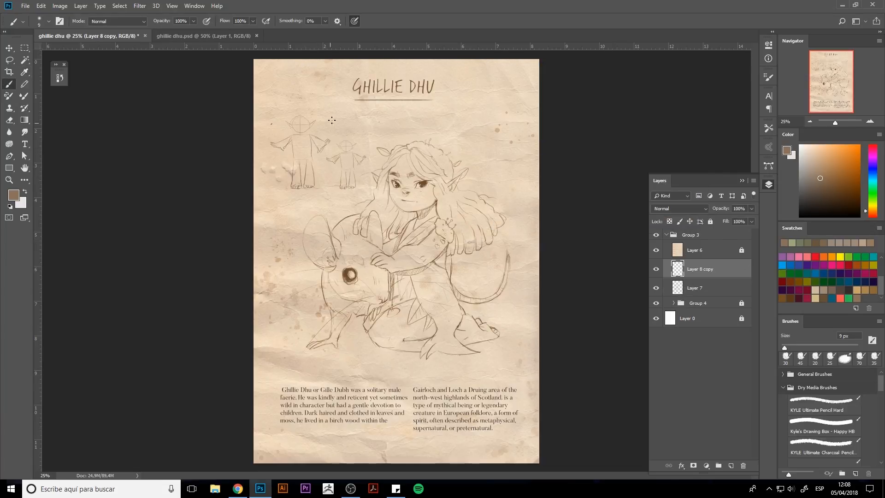
Step: Set brush smoothing to 9% and handwrite notes "different sizes", "looks like a kid", "serious", "mouse" and "Faerie of Woods" around the drawings
drag(327, 131, 341, 124)
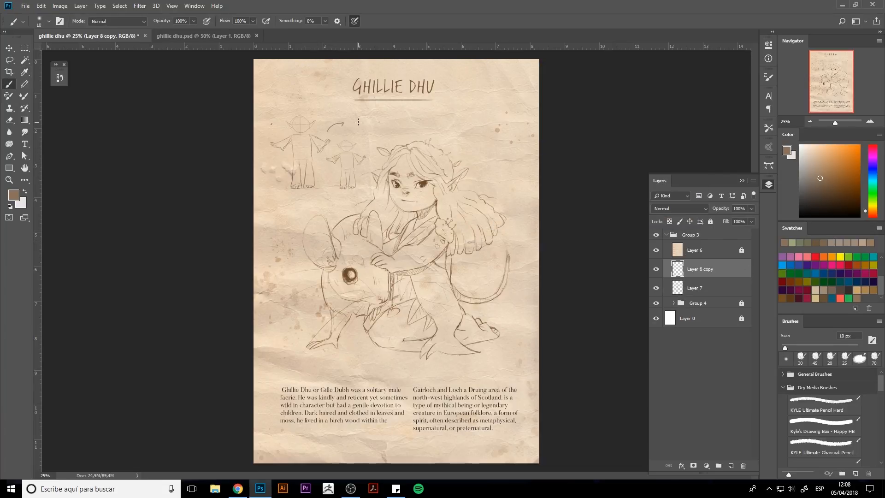
key(ctrl+z)
click(325, 21)
click(329, 31)
click(330, 111)
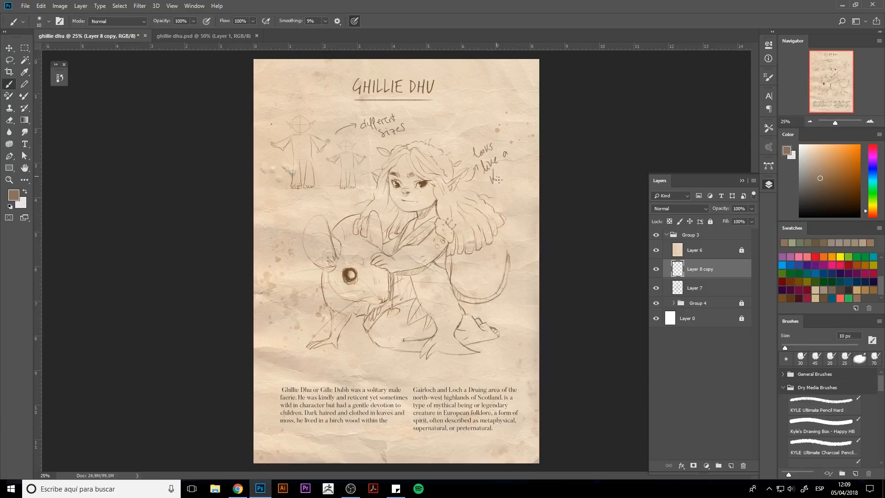
drag(334, 204, 278, 213)
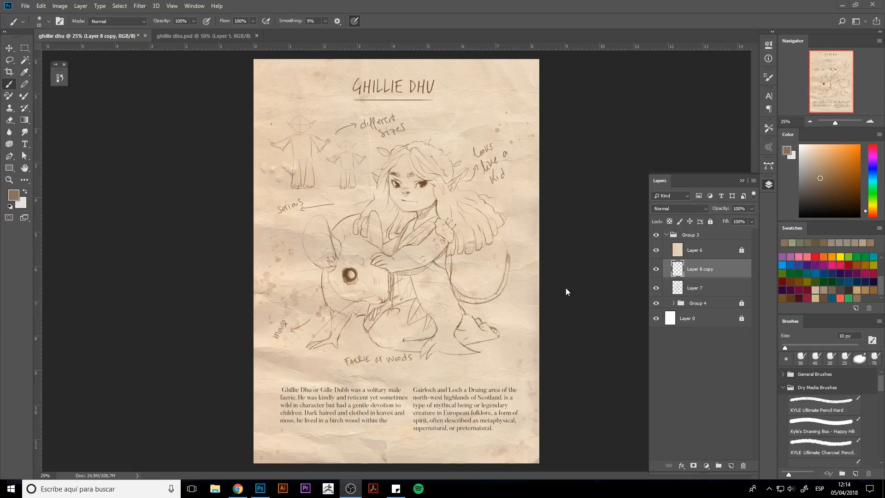
Step: Select the main sketch's Layer 7 and choose a light, pinkish skin tone as the painting color
click(695, 289)
mouse_move(695, 289)
mouse_down()
mouse_move(706, 280)
mouse_move(707, 295)
mouse_up()
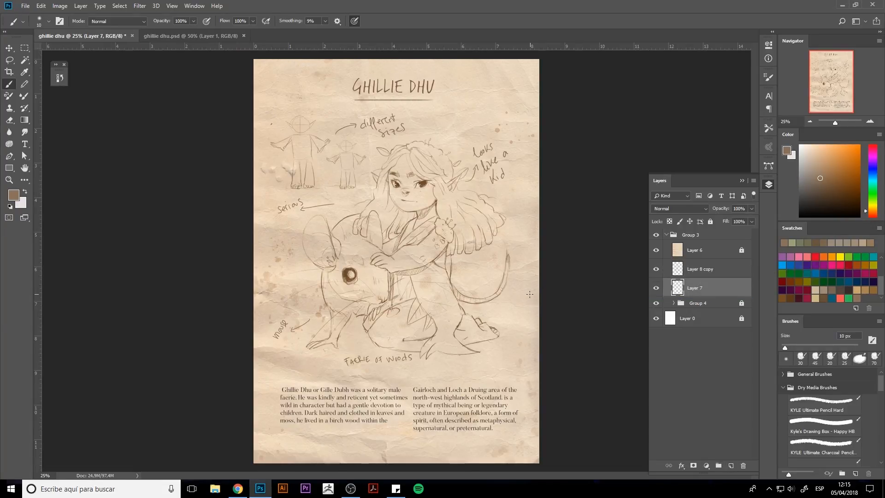
key(ctrl+plus)
click(807, 162)
click(819, 149)
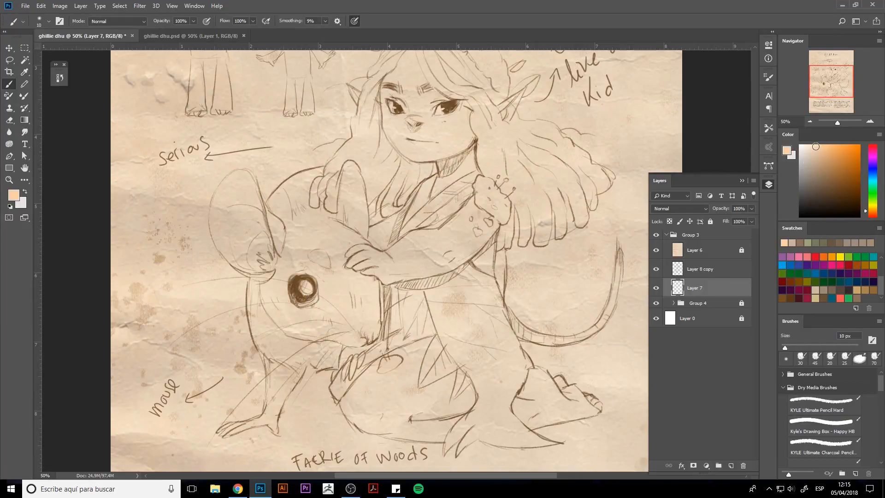
click(817, 146)
click(811, 145)
click(872, 213)
click(818, 162)
mouse_move(420, 135)
mouse_down()
mouse_move(440, 184)
mouse_move(427, 187)
mouse_move(467, 197)
mouse_move(442, 184)
mouse_move(449, 164)
mouse_move(412, 153)
mouse_move(414, 189)
mouse_move(431, 209)
mouse_move(480, 198)
mouse_move(456, 147)
mouse_move(403, 139)
mouse_up()
click(815, 156)
click(813, 154)
Step: Choose Kyle's Drawing Box - Happy HB brush, enlarge it to 80 px and fill the face with the skin tone
key(])
key(])
key(])
key(])
key(])
key(])
key(])
click(783, 419)
key(])
key(])
key(])
key(])
key(])
key(])
key(])
key(])
key(])
key(])
key(])
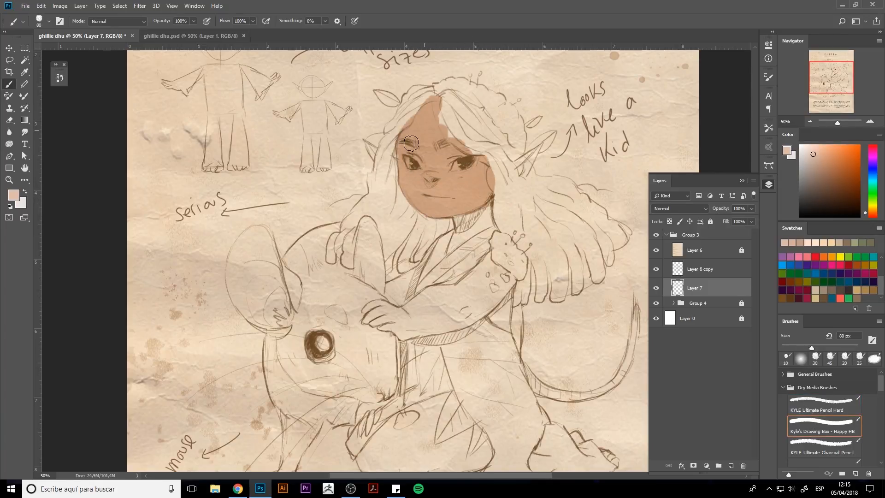
Step: Reduce the brush to 30 px and paint both pointed ears and the neck in the skin tone
key([)
key([)
key([)
key([)
key([)
key([)
key([)
key([)
key(bracketright)
key(bracketright)
key(bracketright)
drag(525, 159, 520, 175)
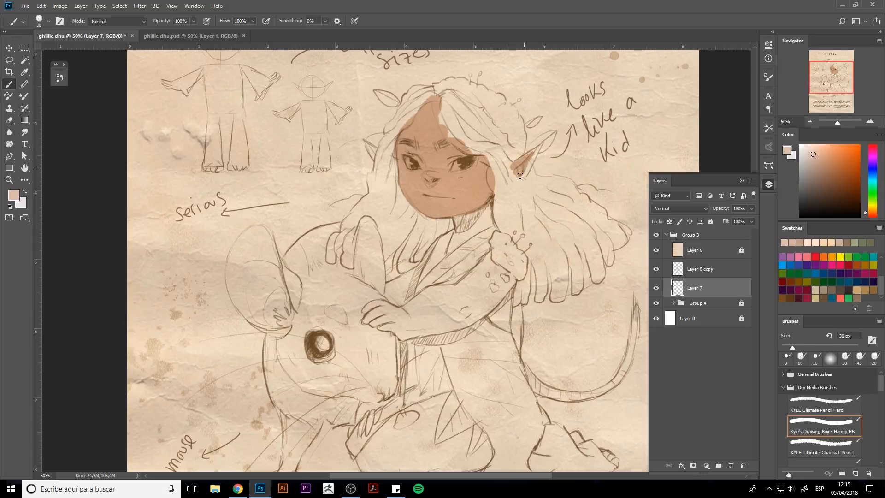
mouse_move(375, 160)
mouse_down()
mouse_move(368, 144)
mouse_move(374, 161)
mouse_up()
mouse_move(456, 230)
mouse_down()
mouse_move(487, 208)
mouse_move(491, 221)
mouse_move(471, 226)
mouse_move(454, 247)
mouse_up()
Step: Enlarge the brush and fill the arms, hand and open chest area with the skin tone
key(bracketright)
key(bracketright)
mouse_move(391, 284)
mouse_down()
mouse_move(422, 265)
mouse_move(410, 295)
mouse_move(384, 311)
mouse_move(413, 327)
mouse_move(439, 317)
mouse_move(414, 310)
mouse_move(434, 291)
mouse_move(470, 286)
mouse_move(493, 266)
mouse_move(417, 333)
mouse_move(479, 312)
mouse_move(496, 268)
mouse_move(506, 292)
mouse_up()
mouse_move(506, 299)
mouse_down()
mouse_move(487, 233)
mouse_move(482, 261)
mouse_move(489, 230)
mouse_move(484, 247)
mouse_up()
drag(437, 303, 446, 217)
Step: Enlarge the brush to 80 px and fill the bent leg and the bare foot with the skin tone
key(bracketright)
key(bracketright)
key(bracketright)
mouse_move(458, 289)
mouse_down()
mouse_move(384, 311)
mouse_move(406, 297)
mouse_move(395, 262)
mouse_move(351, 281)
mouse_move(345, 295)
mouse_move(380, 313)
mouse_move(368, 324)
mouse_move(442, 334)
mouse_move(539, 313)
mouse_move(570, 318)
mouse_move(537, 283)
mouse_move(598, 308)
mouse_move(571, 319)
mouse_up()
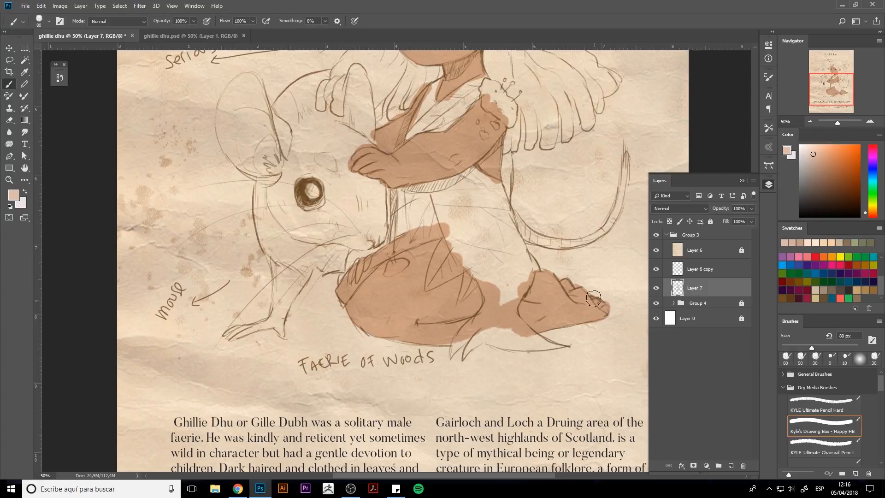
mouse_move(590, 285)
mouse_down()
mouse_move(558, 291)
mouse_move(580, 310)
mouse_up()
Step: Erase excess skin color around the pointed ear beside the "looks like a kid" note using a 20 px eraser
key(e)
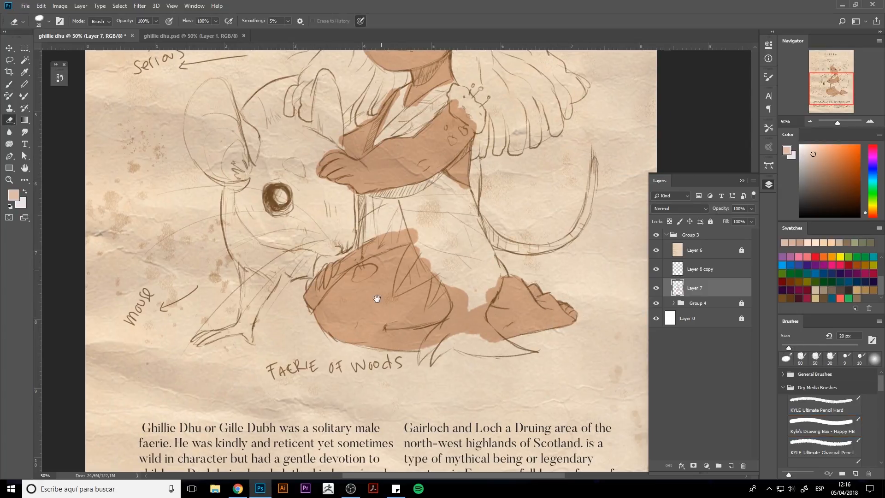
drag(376, 299, 369, 423)
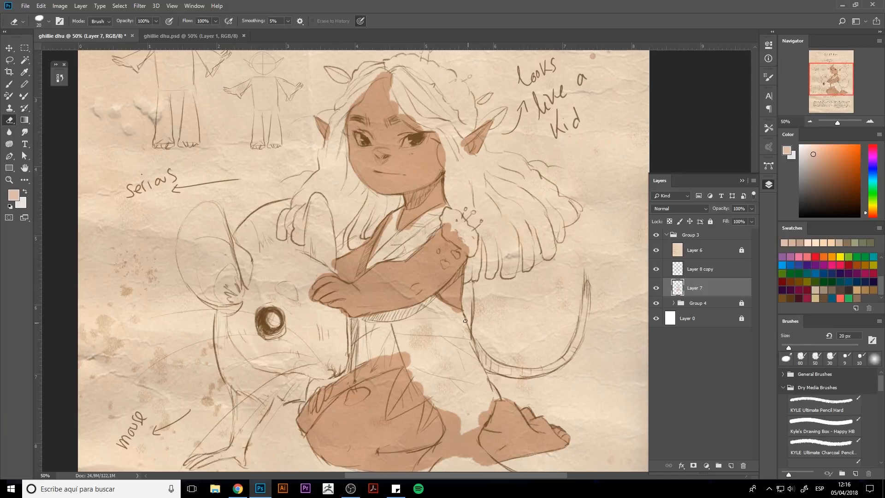
drag(497, 126, 506, 163)
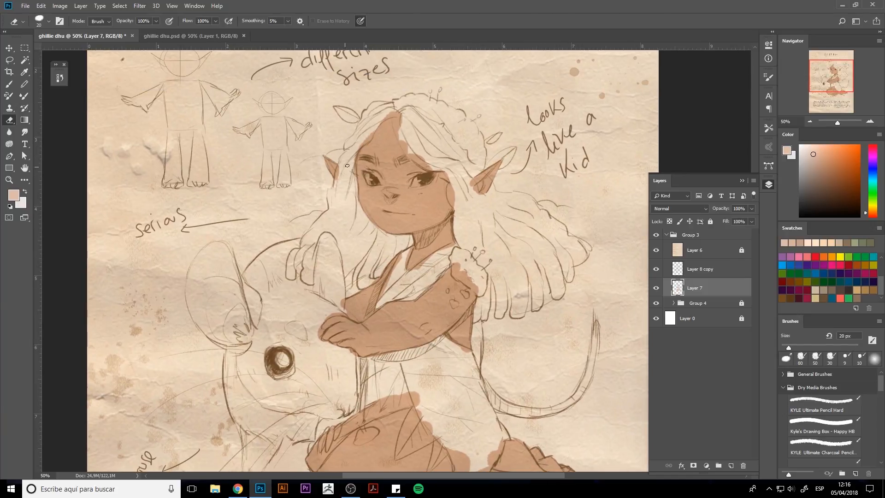
Step: Create a new layer above the skin layer and paint the hair section beside the forehead in dark green
click(731, 464)
click(871, 196)
click(810, 190)
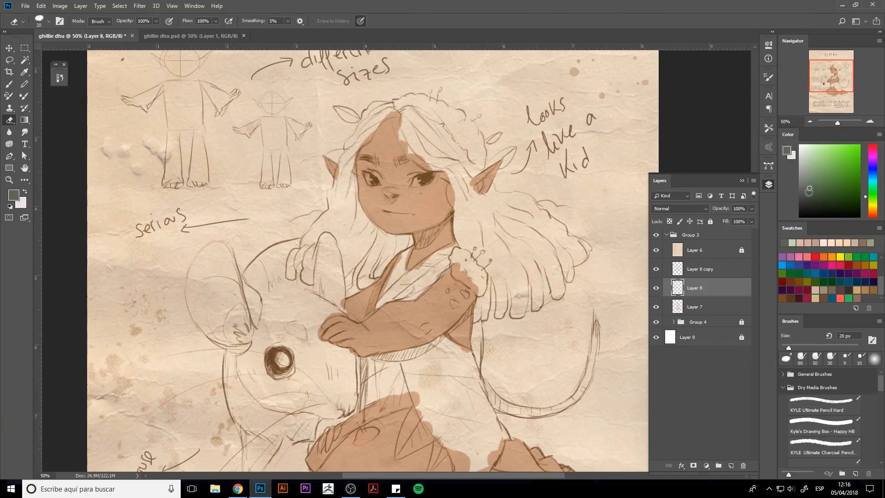
key(b)
mouse_move(436, 159)
mouse_down()
mouse_move(415, 125)
mouse_move(426, 162)
mouse_up()
mouse_move(411, 124)
mouse_down()
mouse_move(412, 110)
mouse_move(413, 146)
mouse_move(398, 113)
mouse_up()
drag(420, 152, 451, 170)
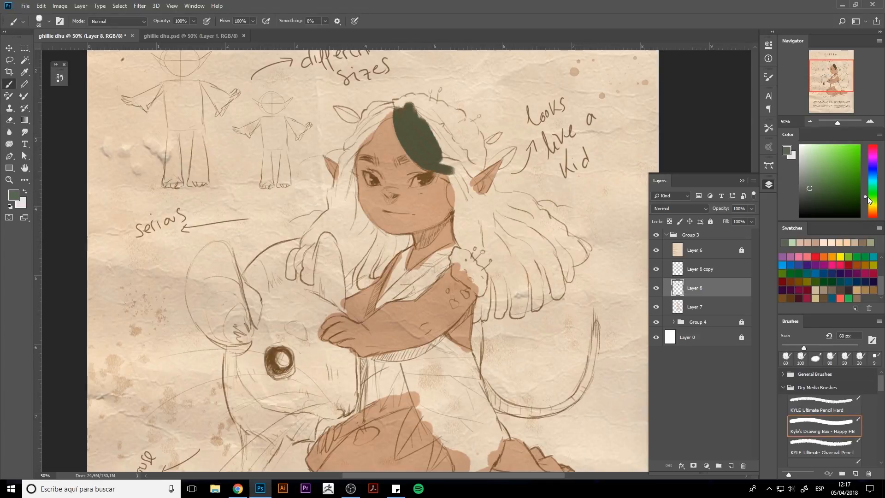
Step: Shift the color to olive green and paint the hair over the crown and down the side of the face
mouse_move(868, 197)
mouse_down()
mouse_move(842, 202)
mouse_move(869, 208)
mouse_up()
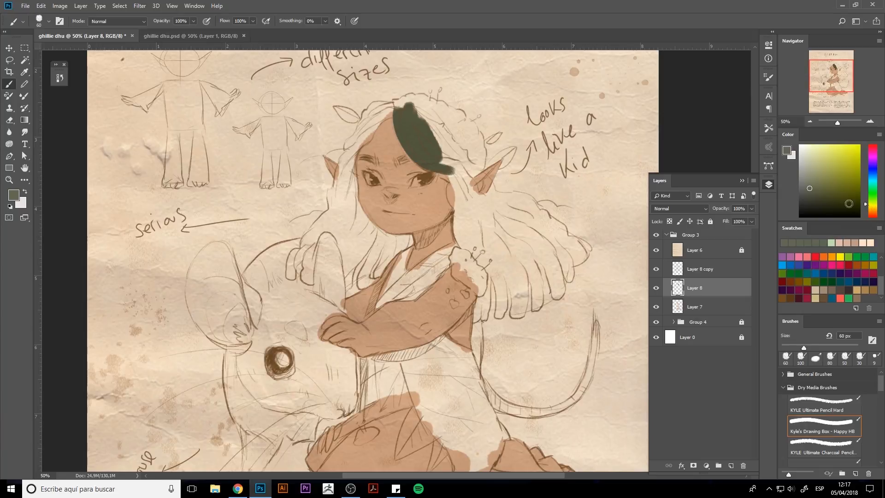
click(814, 184)
mouse_move(414, 117)
mouse_down()
mouse_move(435, 149)
mouse_move(404, 139)
mouse_move(427, 136)
mouse_move(407, 115)
mouse_move(401, 127)
mouse_move(353, 144)
mouse_move(382, 105)
mouse_move(389, 109)
mouse_move(355, 193)
mouse_move(344, 147)
mouse_move(337, 198)
mouse_move(355, 212)
mouse_move(343, 235)
mouse_move(360, 215)
mouse_up()
Step: Paint the thin hair strands below the chin, reducing the brush to 35 px and 15 px and enabling pen pressure for size
key(bracketleft)
key(bracketleft)
key(bracketleft)
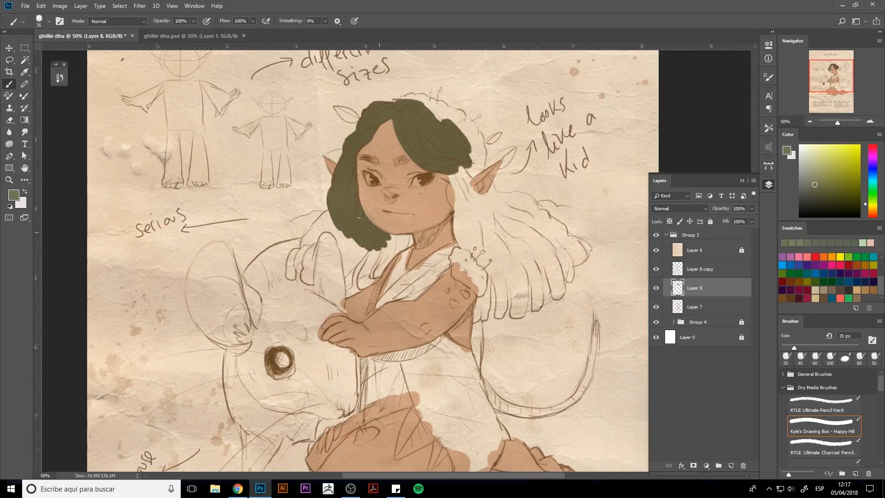
drag(394, 239, 370, 264)
key(bracketleft)
key(bracketleft)
click(354, 21)
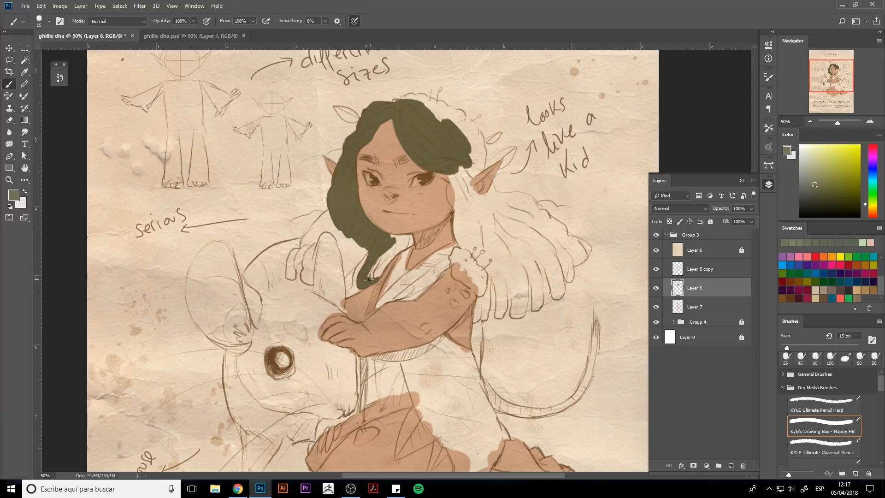
drag(367, 279, 368, 275)
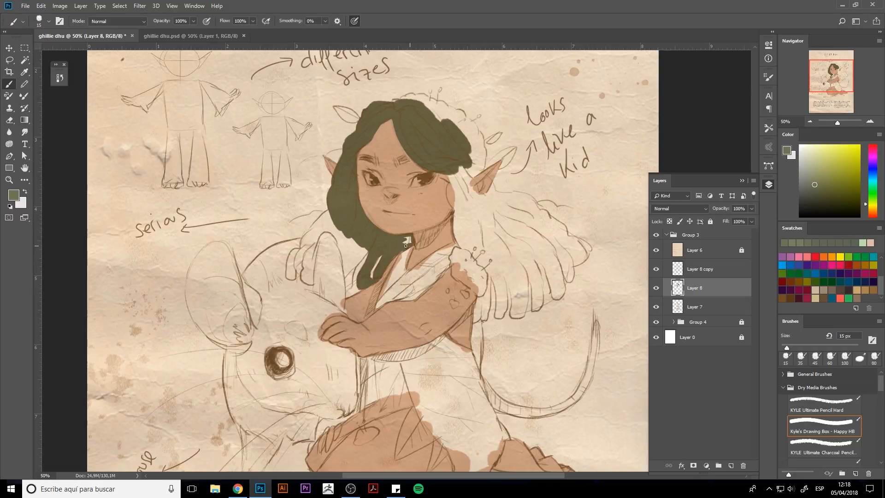
Step: Enlarge the brush to 30 px and paint the hair locks falling around the mouse's upright ear
key(bracketright)
mouse_move(347, 244)
mouse_down()
mouse_move(362, 256)
mouse_move(344, 249)
mouse_move(351, 238)
mouse_move(334, 227)
mouse_move(339, 237)
mouse_move(321, 215)
mouse_move(304, 280)
mouse_up()
drag(310, 248, 290, 277)
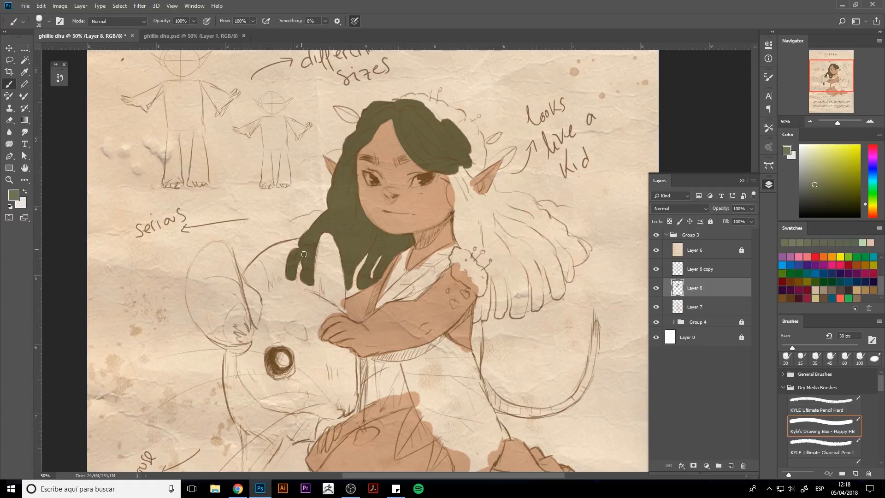
Step: Paint the olive-green hair down past the pointed ear and out behind the shoulder
mouse_move(425, 106)
mouse_down()
mouse_move(460, 175)
mouse_move(443, 178)
mouse_move(461, 244)
mouse_move(486, 267)
mouse_move(455, 221)
mouse_move(452, 173)
mouse_move(482, 207)
mouse_move(468, 169)
mouse_move(488, 249)
mouse_move(516, 272)
mouse_move(531, 211)
mouse_move(490, 188)
mouse_up()
key(bracketright)
key(bracketright)
key(bracketleft)
key(bracketleft)
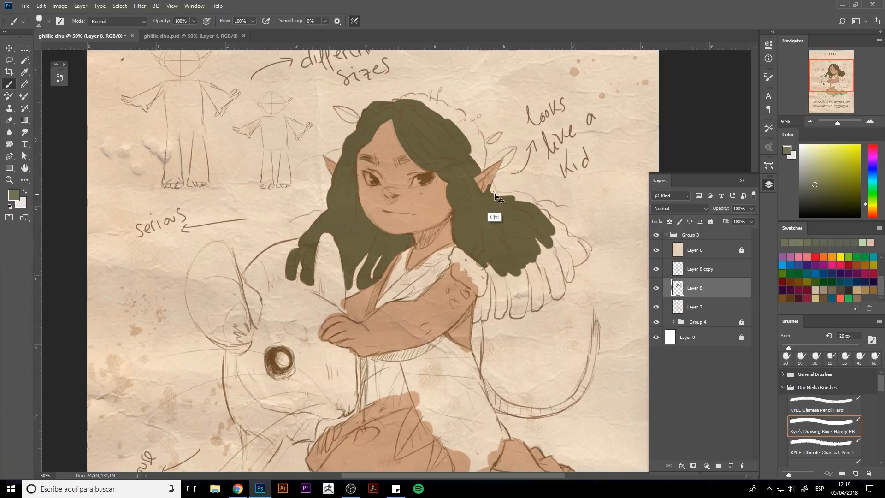
key(ctrl+z)
Step: Paint the remaining hanging locks behind the shoulder and back with the 30 px brush
mouse_move(535, 213)
mouse_down()
mouse_move(505, 282)
mouse_move(513, 301)
mouse_move(522, 275)
mouse_move(516, 313)
mouse_up()
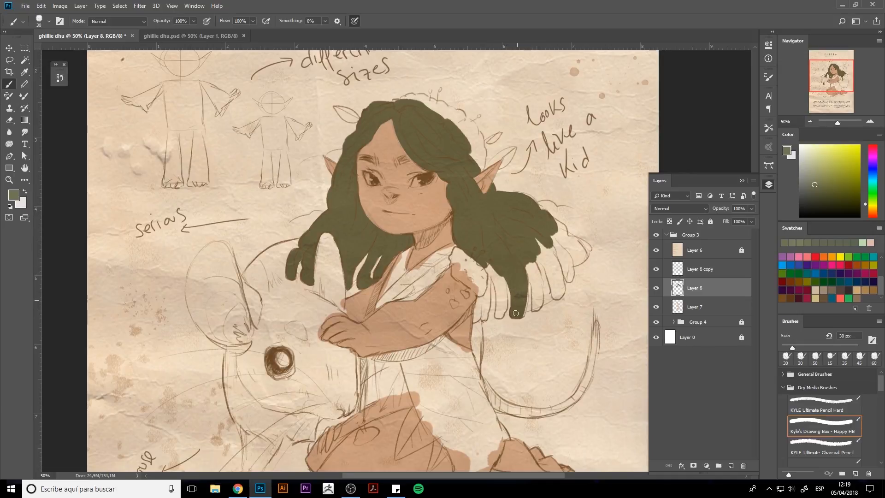
drag(498, 276, 500, 301)
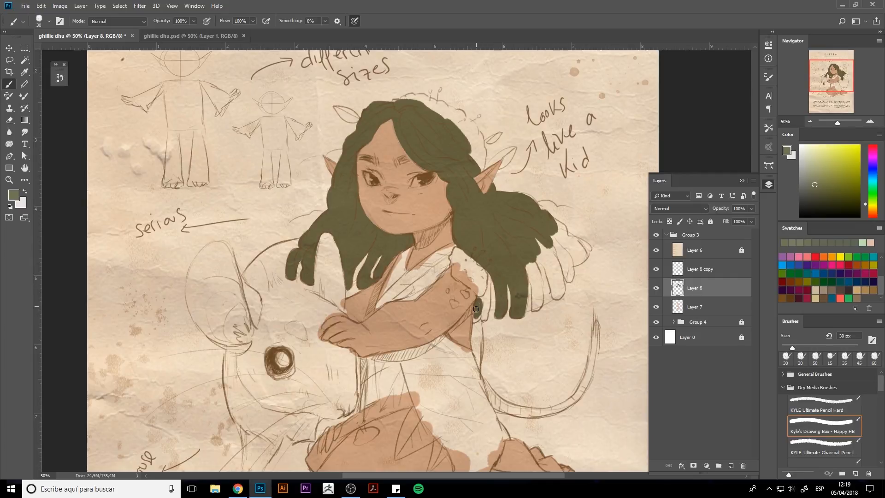
mouse_move(475, 319)
mouse_down()
mouse_move(483, 286)
mouse_move(484, 308)
mouse_up()
mouse_move(532, 280)
mouse_down()
mouse_move(525, 269)
mouse_move(536, 300)
mouse_move(534, 262)
mouse_move(539, 304)
mouse_move(549, 245)
mouse_move(559, 291)
mouse_move(569, 235)
mouse_move(573, 257)
mouse_move(556, 225)
mouse_move(571, 254)
mouse_move(564, 262)
mouse_up()
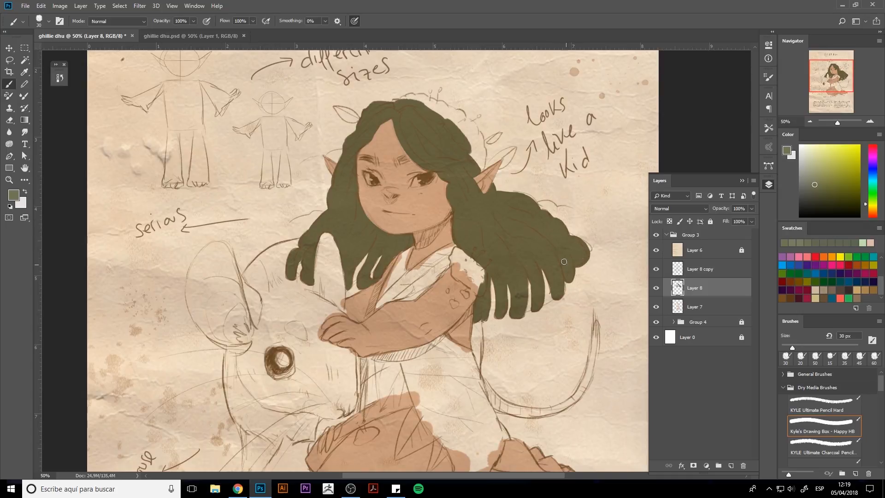
drag(419, 253, 408, 298)
Step: Choose a lighter moss green and paint the moss wreath along the back of the head
click(822, 177)
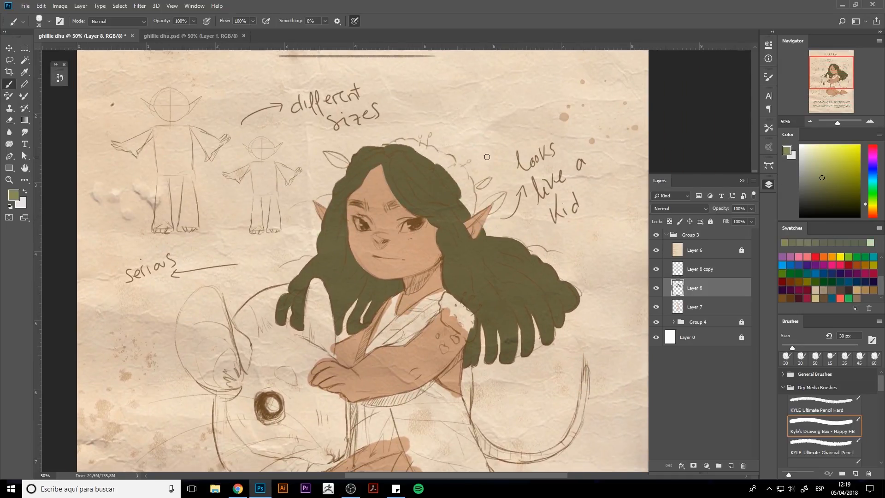
drag(440, 162, 461, 197)
click(819, 173)
mouse_move(472, 211)
mouse_down()
mouse_move(461, 169)
mouse_move(415, 147)
mouse_move(437, 166)
mouse_move(389, 151)
mouse_move(415, 143)
mouse_move(407, 141)
mouse_move(429, 158)
mouse_move(435, 161)
mouse_move(418, 144)
mouse_move(451, 160)
mouse_up()
drag(459, 224, 453, 127)
Step: Paint the moss patch on the shoulder and, with a 15 px brush, the green spots on the upper arm
mouse_move(443, 226)
mouse_down()
mouse_move(440, 206)
mouse_move(436, 221)
mouse_move(460, 239)
mouse_move(459, 215)
mouse_move(440, 200)
mouse_move(463, 216)
mouse_move(460, 229)
mouse_move(446, 223)
mouse_move(437, 199)
mouse_move(434, 252)
mouse_move(430, 237)
mouse_move(447, 245)
mouse_up()
key(bracketleft)
click(430, 238)
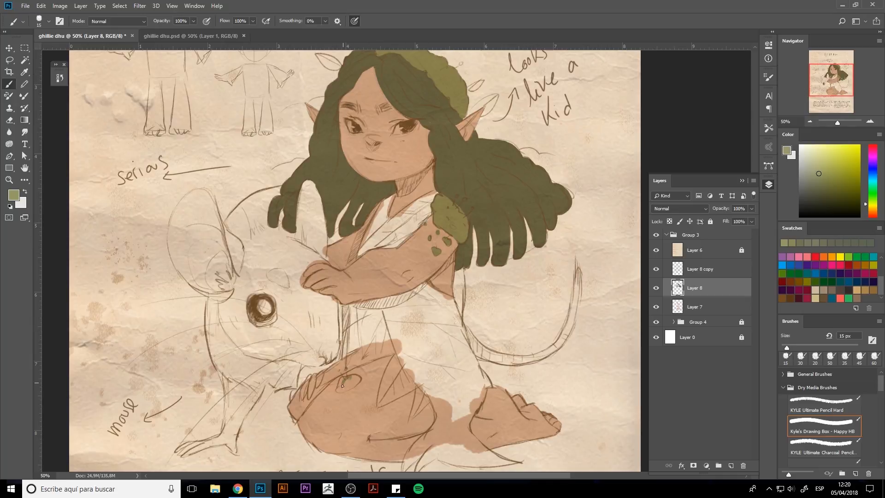
Step: Paint moss-green spots on the knee, the far arm and the cheeks with the 15 px brush
drag(342, 381, 343, 390)
click(331, 396)
click(337, 397)
click(345, 394)
drag(339, 247, 343, 250)
drag(344, 138, 350, 139)
drag(473, 234, 484, 293)
Step: Pick a paler green and dab highlights onto the head's moss wreath with a 30 px brush
click(821, 167)
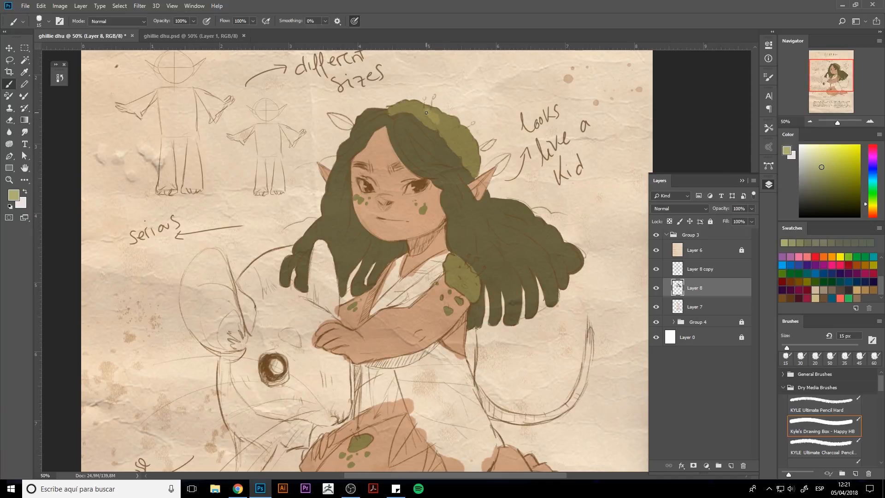
key(bracketright)
key(bracketright)
key(bracketright)
key(bracketleft)
key(bracketleft)
key(bracketleft)
drag(460, 134, 456, 145)
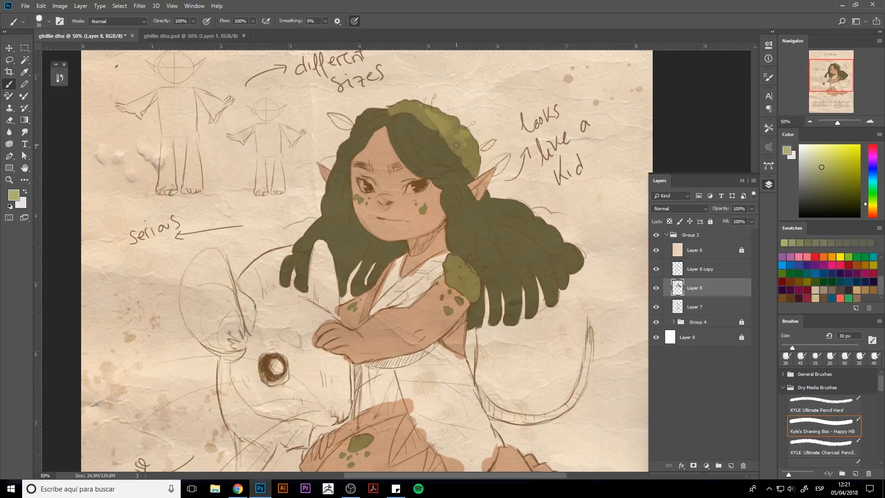
Step: Paint the whites of the fairy's eyes on Layer 7 in white with a 20 px brush
click(801, 146)
key(bracketleft)
click(687, 304)
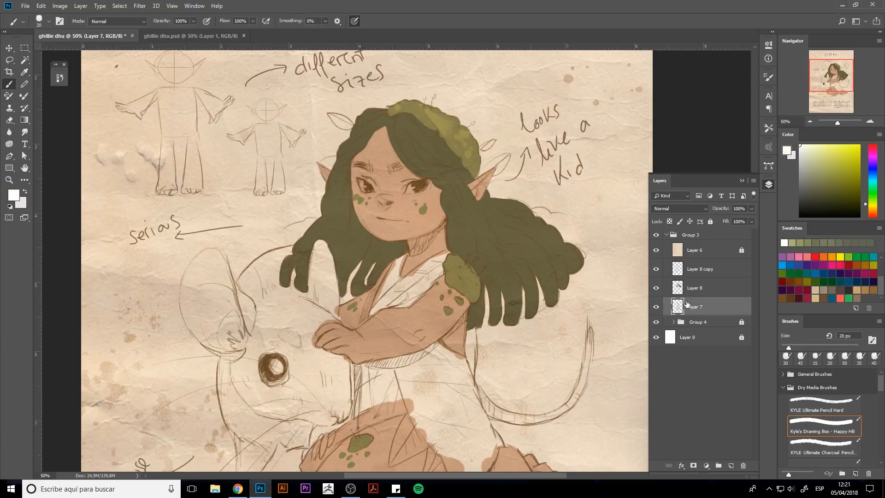
drag(409, 189, 412, 191)
Step: Mix a yellowish olive color for the dress and create a new layer directly above the skin layer
click(688, 292)
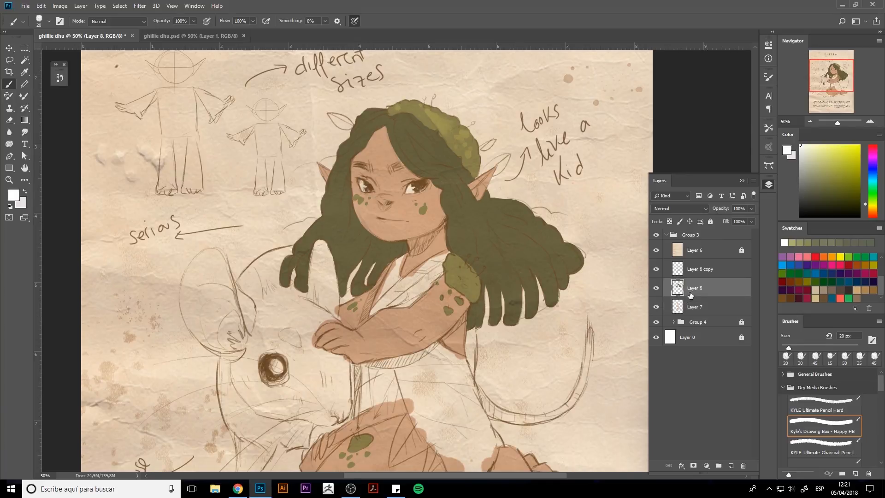
drag(528, 335, 519, 313)
click(803, 241)
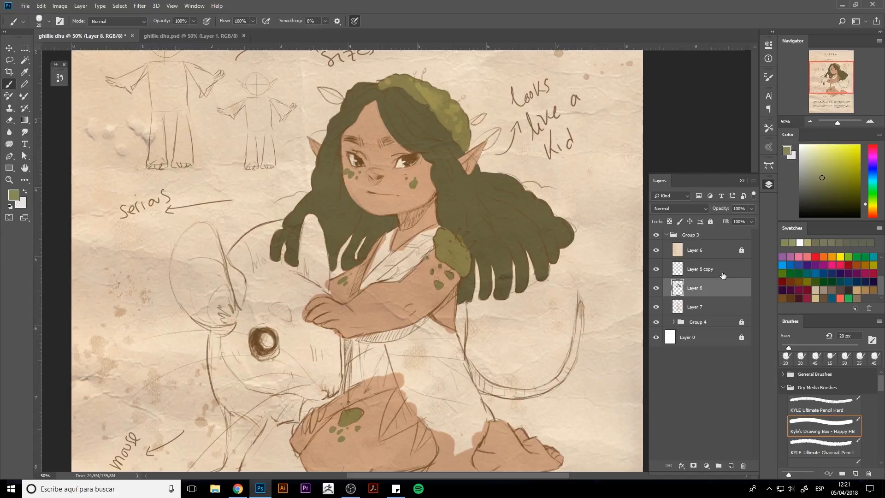
click(816, 240)
scroll(504, 241, left, 1)
click(818, 173)
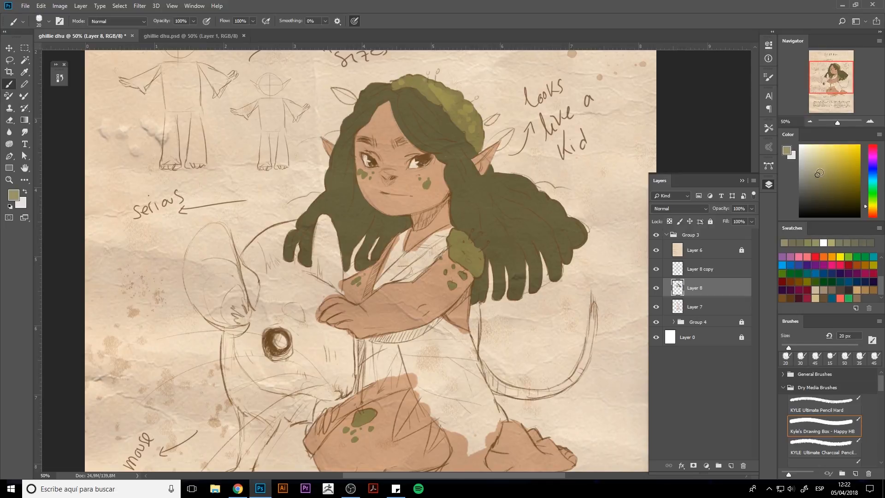
click(820, 176)
click(714, 303)
key(ctrl+shift+alt+n)
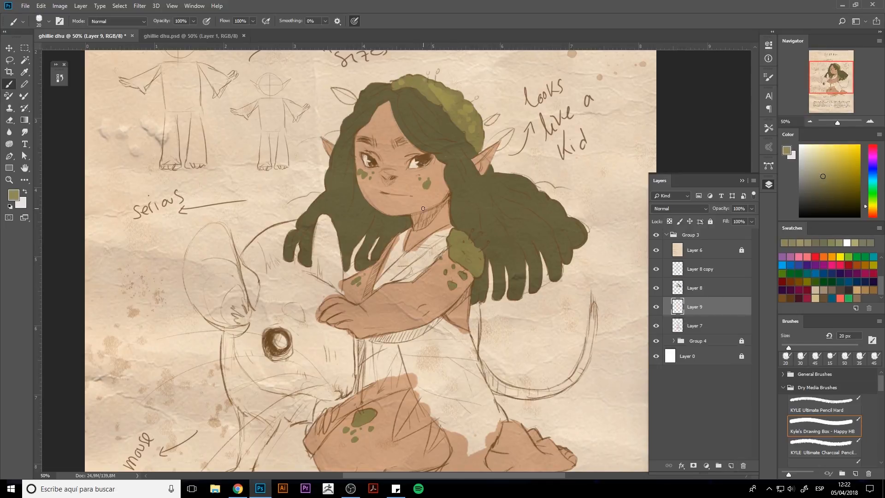
Step: Paint the dress bodice and its crossed neckline in olive, reducing the brush to 15 px for the edges
mouse_move(417, 258)
mouse_down()
mouse_move(453, 226)
mouse_move(441, 236)
mouse_move(455, 238)
mouse_move(419, 274)
mouse_move(406, 272)
mouse_move(421, 253)
mouse_move(398, 254)
mouse_move(410, 231)
mouse_move(397, 239)
mouse_move(398, 252)
mouse_move(411, 253)
mouse_move(389, 264)
mouse_move(391, 256)
mouse_move(388, 279)
mouse_up()
key(])
key(])
key([)
key([)
key([)
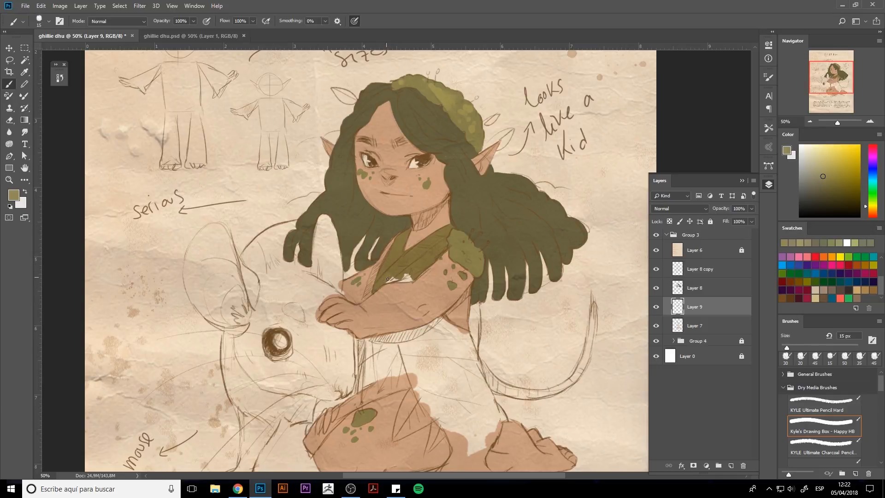
Step: Enlarge the brush and paint the main area of the skirt in olive below the arms
scroll(405, 272, down, 3)
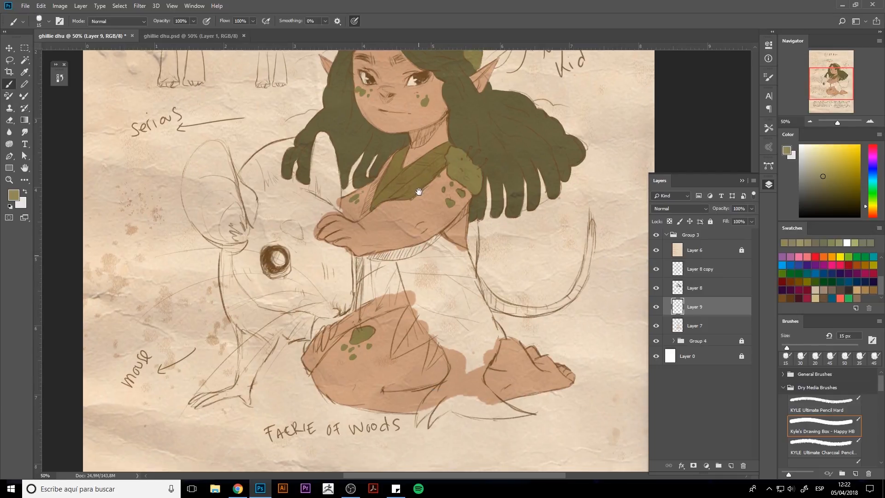
key(])
key(])
key(])
key(])
mouse_move(408, 271)
mouse_down()
mouse_move(427, 325)
mouse_move(426, 287)
mouse_move(460, 318)
mouse_move(447, 276)
mouse_move(478, 298)
mouse_move(465, 263)
mouse_move(446, 284)
mouse_move(423, 284)
mouse_move(405, 271)
mouse_move(407, 254)
mouse_move(380, 260)
mouse_move(361, 314)
mouse_move(371, 290)
mouse_move(364, 314)
mouse_move(409, 302)
mouse_move(367, 307)
mouse_move(380, 267)
mouse_move(361, 311)
mouse_up()
key([)
key(e)
key(b)
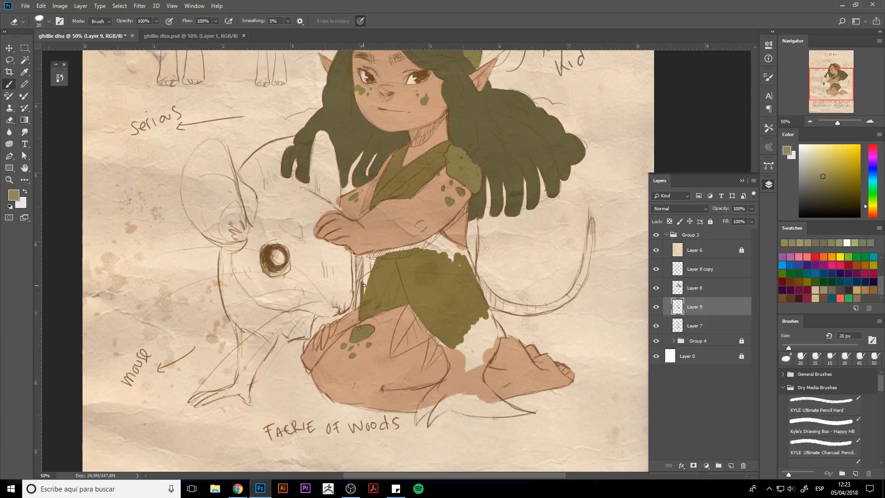
Step: Fill in the skirt's front edge, the bodice's front edge and part of the waist with the 20 px brush
mouse_move(362, 262)
mouse_down()
mouse_move(358, 302)
mouse_move(356, 255)
mouse_move(364, 272)
mouse_move(381, 254)
mouse_move(369, 293)
mouse_up()
drag(357, 227, 387, 164)
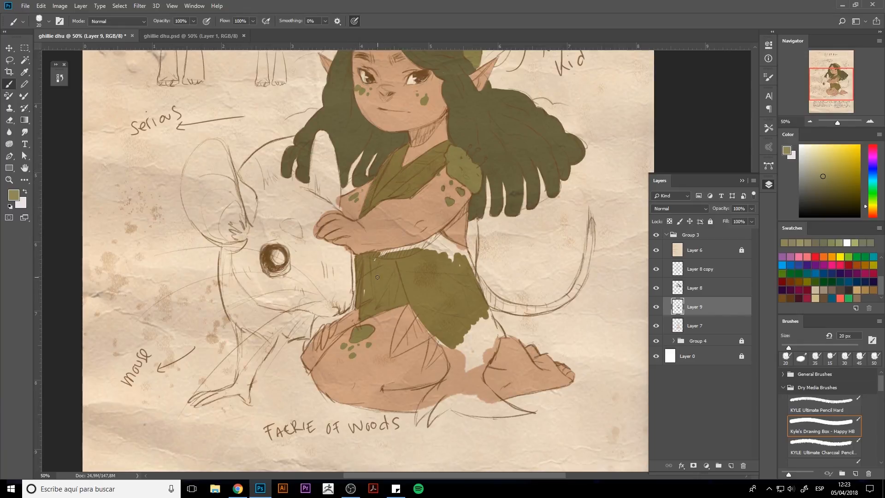
drag(381, 256, 392, 250)
drag(389, 269, 368, 321)
Step: Erase the overflow along the dress's front edges and paint the waistband gap beneath the forearm
key(e)
drag(345, 255, 355, 230)
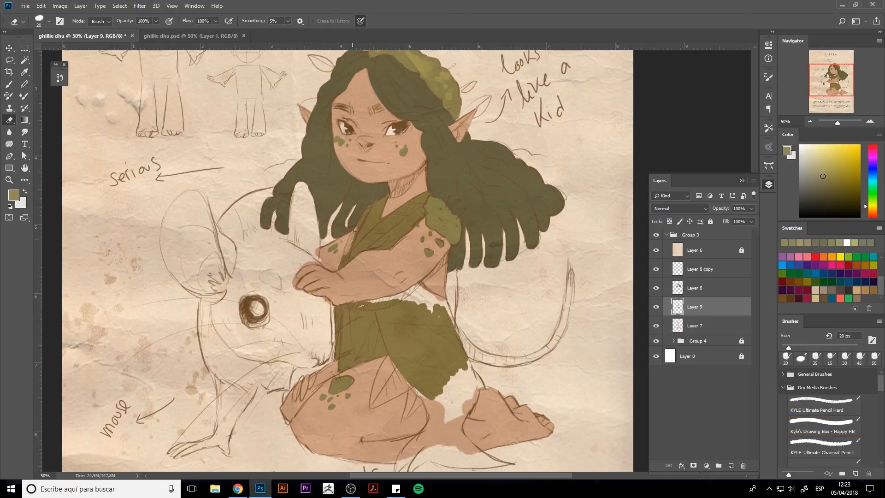
drag(341, 304, 333, 330)
key(b)
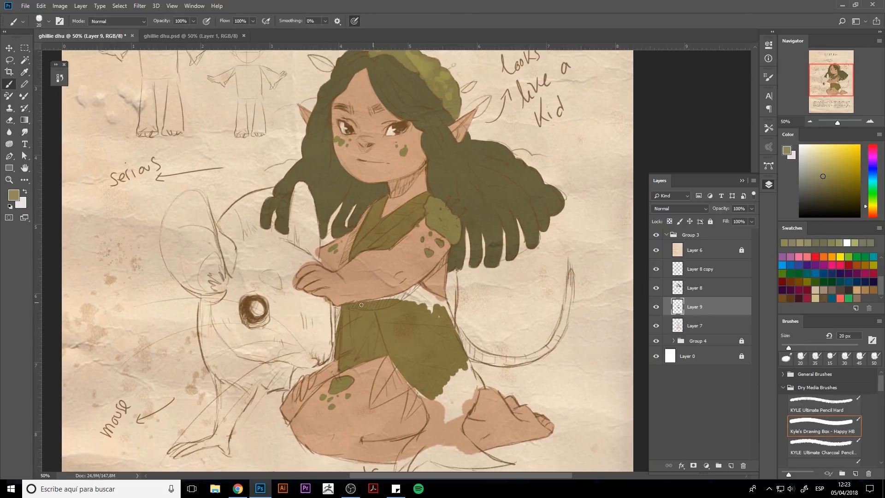
mouse_move(361, 305)
mouse_down()
mouse_move(387, 299)
mouse_move(378, 301)
mouse_move(433, 314)
mouse_move(409, 291)
mouse_move(433, 296)
mouse_up()
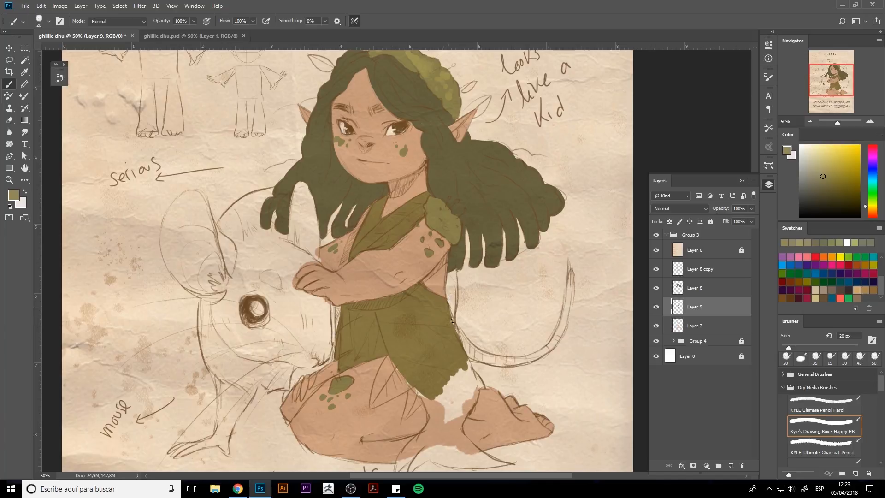
Step: Extend the olive skirt over the legs with pointed hem strips and a long trailing end, cleaning its tip with the eraser
mouse_move(422, 397)
mouse_down()
mouse_move(439, 412)
mouse_move(474, 385)
mouse_move(464, 357)
mouse_move(507, 278)
mouse_up()
mouse_move(485, 318)
mouse_down()
mouse_move(504, 290)
mouse_move(471, 302)
mouse_move(480, 338)
mouse_move(479, 318)
mouse_move(444, 286)
mouse_move(423, 241)
mouse_move(403, 299)
mouse_move(446, 274)
mouse_move(436, 269)
mouse_move(405, 293)
mouse_move(419, 262)
mouse_move(431, 265)
mouse_move(439, 308)
mouse_move(445, 280)
mouse_move(445, 349)
mouse_move(415, 262)
mouse_move(421, 305)
mouse_move(498, 286)
mouse_up()
key(bracketleft)
key(bracketleft)
key(bracketleft)
mouse_move(496, 331)
mouse_down()
mouse_move(465, 393)
mouse_move(507, 350)
mouse_move(467, 377)
mouse_move(486, 363)
mouse_move(482, 390)
mouse_move(446, 353)
mouse_move(384, 359)
mouse_move(384, 392)
mouse_move(372, 381)
mouse_move(386, 376)
mouse_move(369, 342)
mouse_move(392, 362)
mouse_move(385, 344)
mouse_move(390, 350)
mouse_move(384, 360)
mouse_move(402, 378)
mouse_move(396, 384)
mouse_move(425, 387)
mouse_up()
key(bracketleft)
key(e)
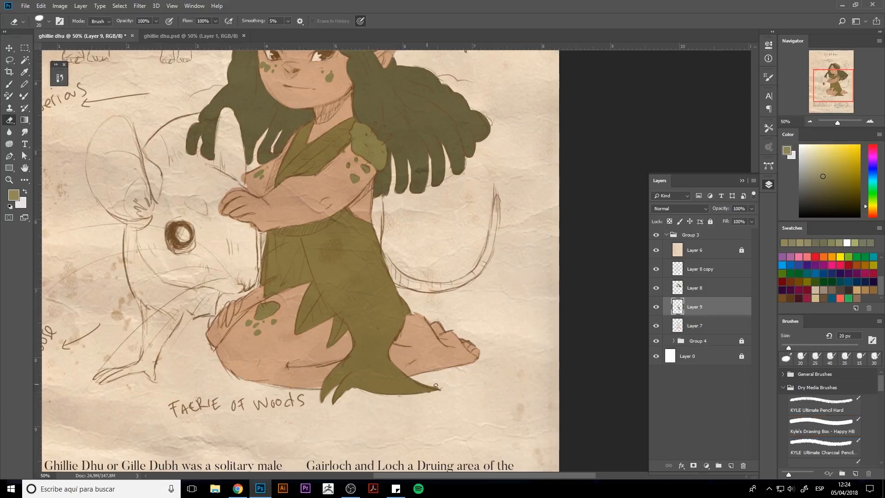
mouse_move(369, 237)
mouse_down()
mouse_move(497, 347)
mouse_move(478, 375)
mouse_up()
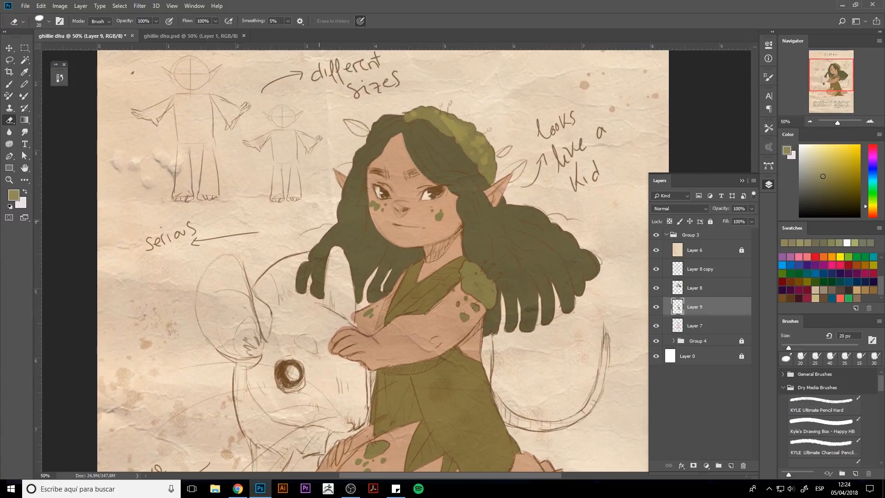
Step: Choose a light yellowish green and paint the leaf at the front of the hair with a 20 px brush
click(855, 243)
key(bracketleft)
key(bracketleft)
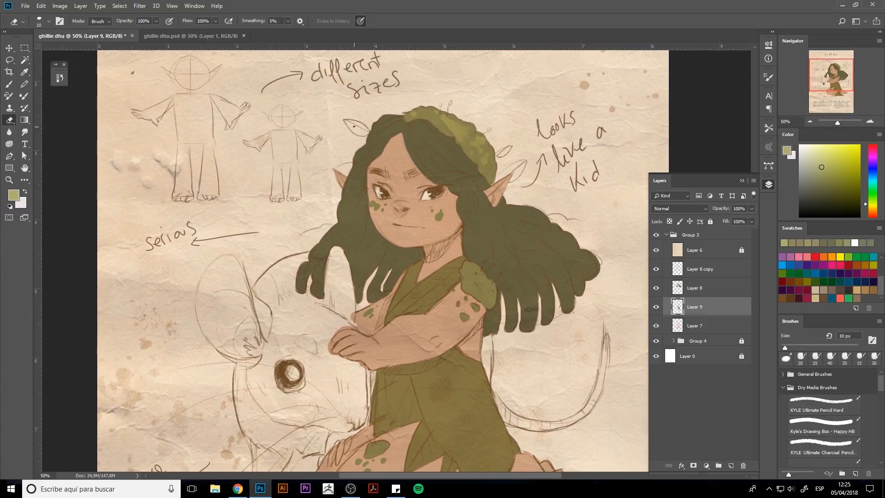
key(b)
key(bracketright)
key(bracketright)
mouse_move(358, 130)
mouse_down()
mouse_move(346, 121)
mouse_move(367, 129)
mouse_move(348, 122)
mouse_up()
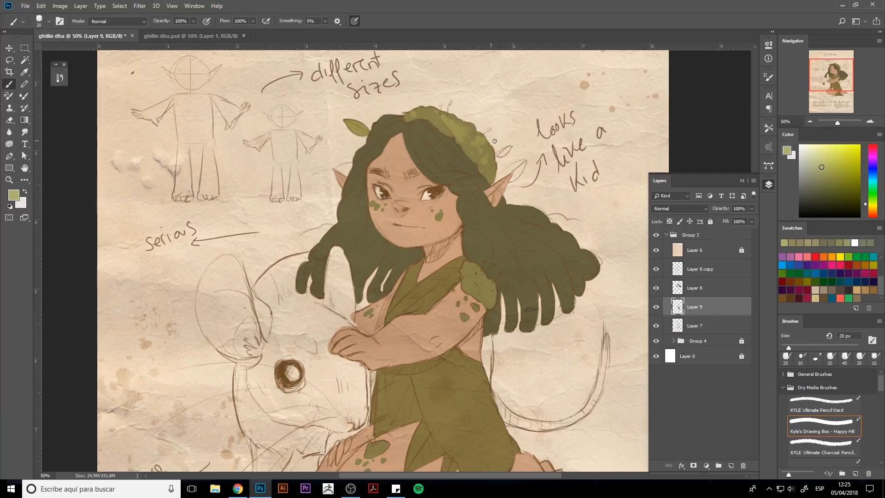
Step: Paint the two small leaves sticking out of the wreath above the pointed ear, reducing the brush to 9 px for details
key(bracketleft)
drag(501, 153, 508, 150)
key(bracketright)
mouse_move(509, 172)
mouse_down()
mouse_move(524, 161)
mouse_move(506, 174)
mouse_up()
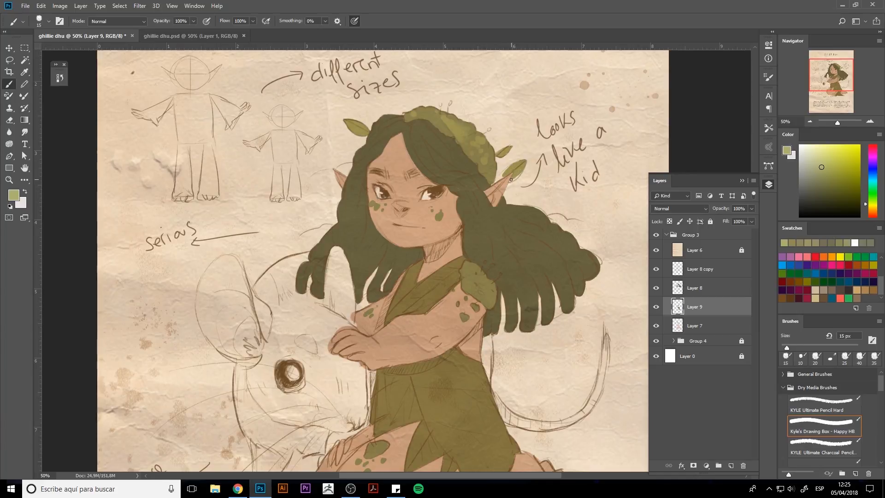
key(bracketleft)
key(bracketleft)
drag(544, 319, 552, 237)
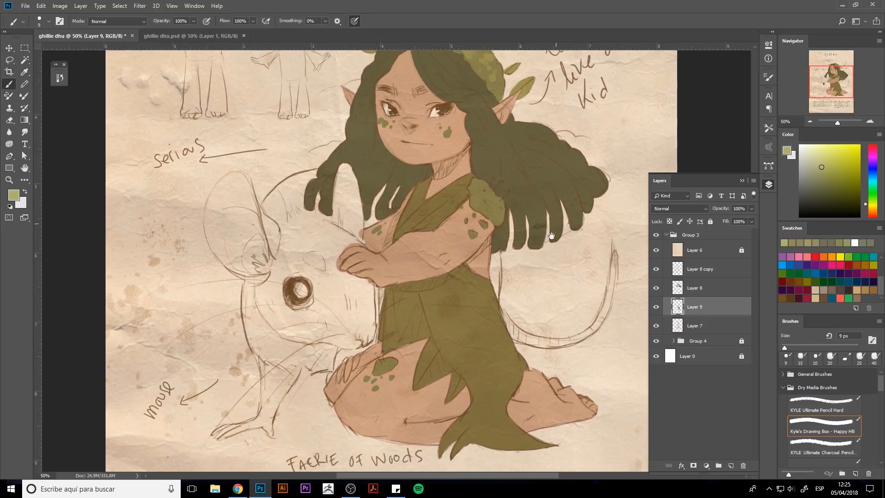
Step: Fit the page in view and try to save it as ghillie dhu, replacing the existing PSD file
double_click(24, 167)
key(ctrl+shift+s)
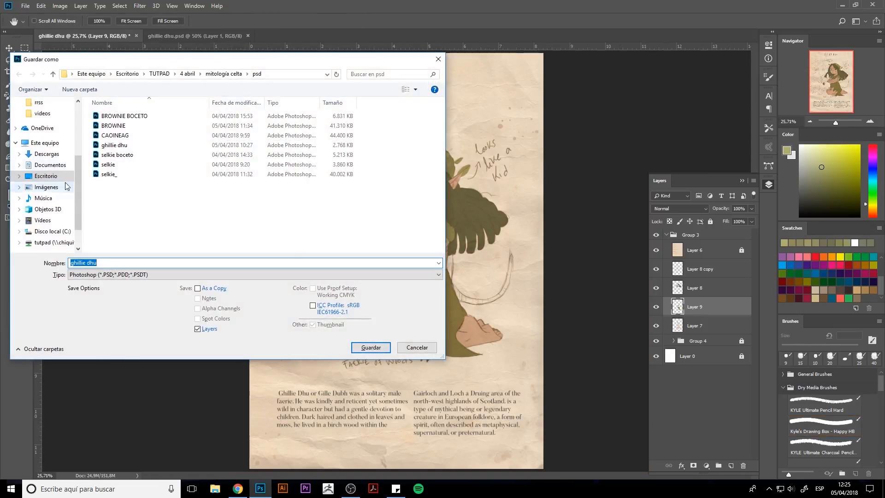
click(370, 348)
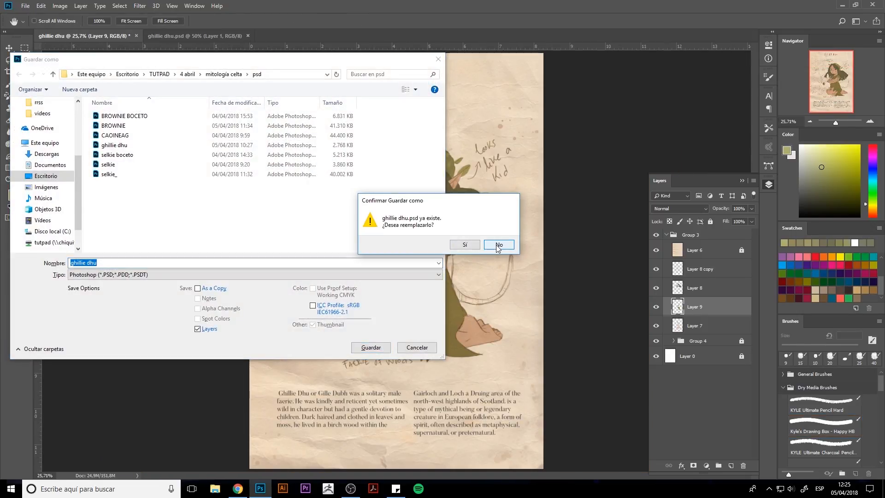
click(498, 246)
click(371, 348)
click(465, 245)
click(448, 192)
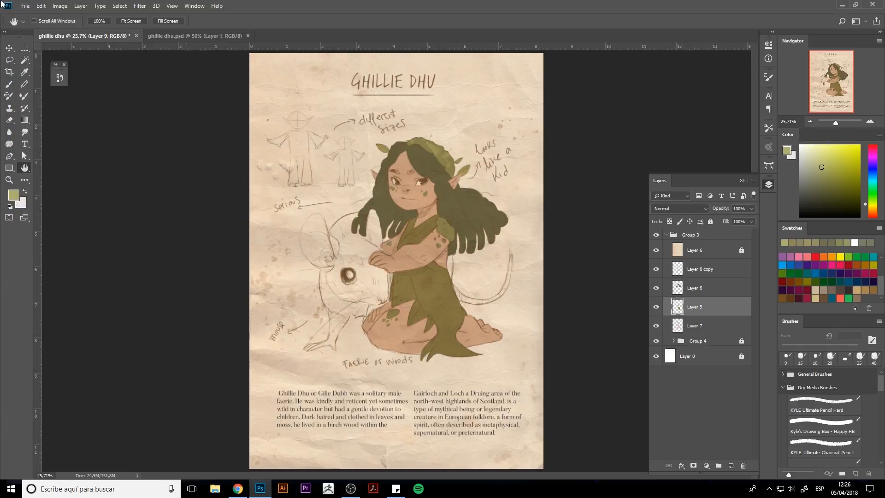
Step: Close the other open ghillie dhu.psd document and save the illustration as a PSD named ghillie dhu__
click(247, 38)
click(248, 36)
click(26, 5)
click(51, 110)
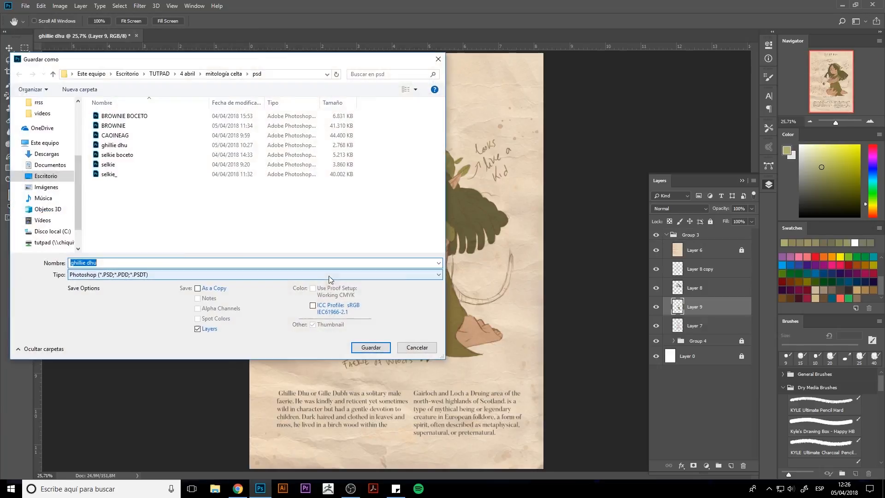
key(End)
text(_)
click(380, 353)
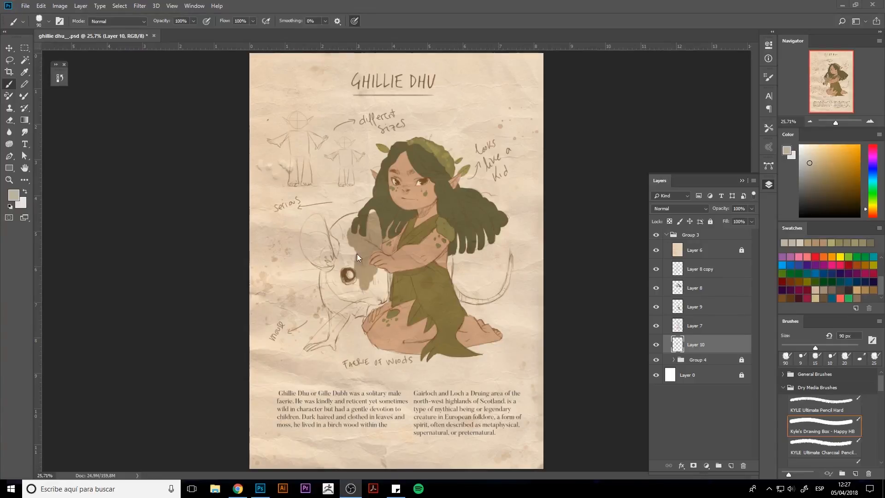
Step: Paint the mouse's head, body and front leg in grey-beige on Layer 10, narrowing the brush to 35 px and erasing overflow at the paw
mouse_move(350, 274)
mouse_down()
mouse_move(363, 235)
mouse_move(356, 218)
mouse_move(335, 230)
mouse_move(350, 222)
mouse_move(343, 277)
mouse_move(368, 295)
mouse_move(390, 286)
mouse_move(337, 293)
mouse_move(327, 253)
mouse_move(325, 305)
mouse_move(372, 311)
mouse_move(335, 321)
mouse_move(333, 330)
mouse_move(345, 318)
mouse_move(333, 343)
mouse_move(331, 336)
mouse_up()
key([)
key([)
key([)
key([)
key([)
key(bracketleft)
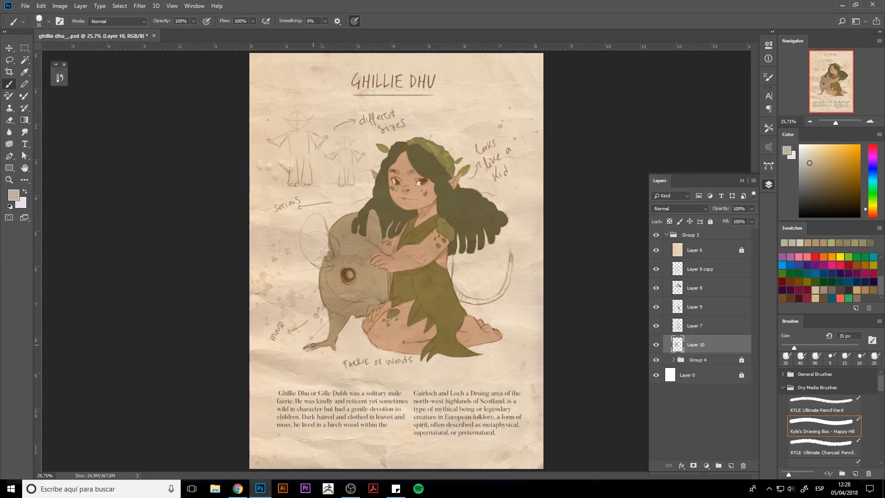
key(e)
drag(311, 349, 300, 344)
Step: Paint the mouse's curved tail in grey-beige on Layer 10 with a 50 px brush and clean its edge with the eraser
key(b)
key(bracketright)
key(bracketright)
key(bracketright)
mouse_move(449, 258)
mouse_down()
mouse_move(468, 300)
mouse_move(457, 294)
mouse_move(475, 302)
mouse_move(509, 281)
mouse_up()
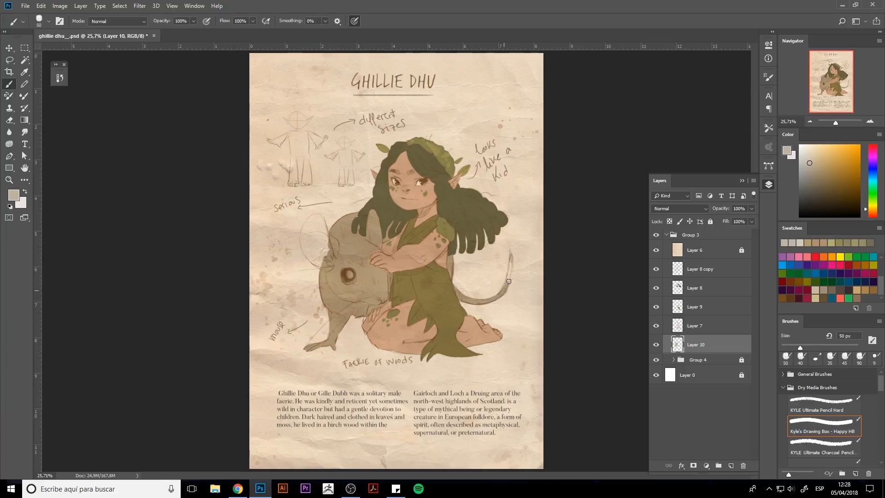
key(e)
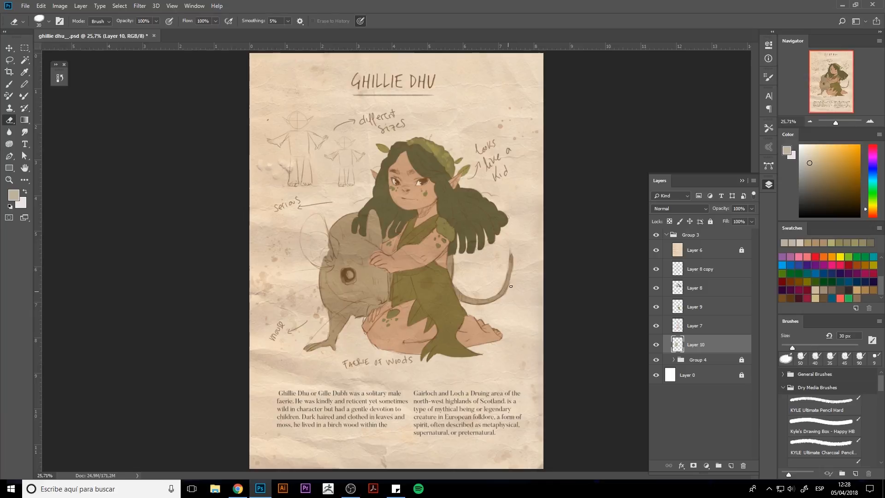
Step: Fill the mouse's large near ear with the same grey-beige and tidy its outline with a 45 px eraser
key(b)
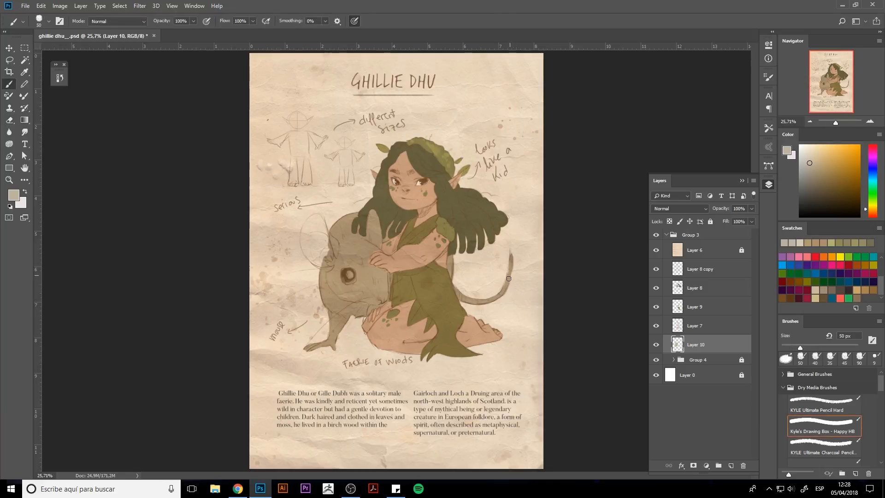
mouse_move(323, 258)
mouse_down()
mouse_move(322, 221)
mouse_move(308, 230)
mouse_move(309, 219)
mouse_move(307, 247)
mouse_move(327, 268)
mouse_move(300, 227)
mouse_move(308, 258)
mouse_move(300, 234)
mouse_up()
key(e)
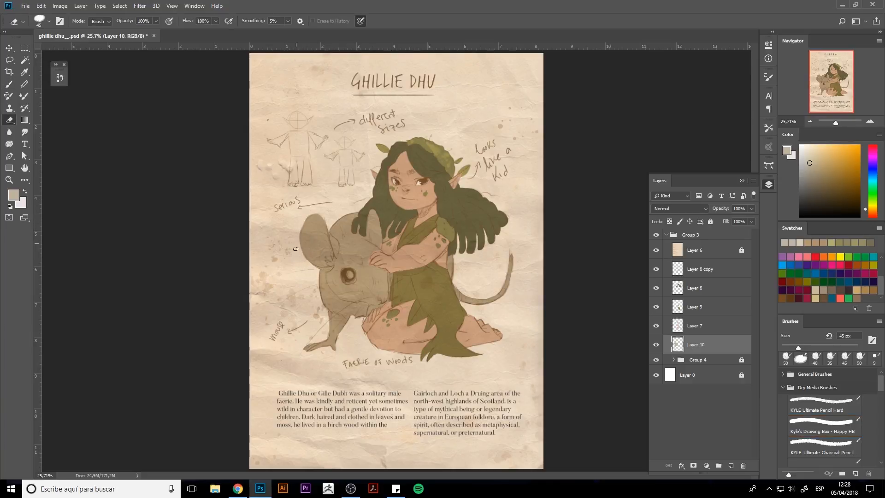
Step: Paint a light highlight in the mouse's eye, using cream and then white
key(b)
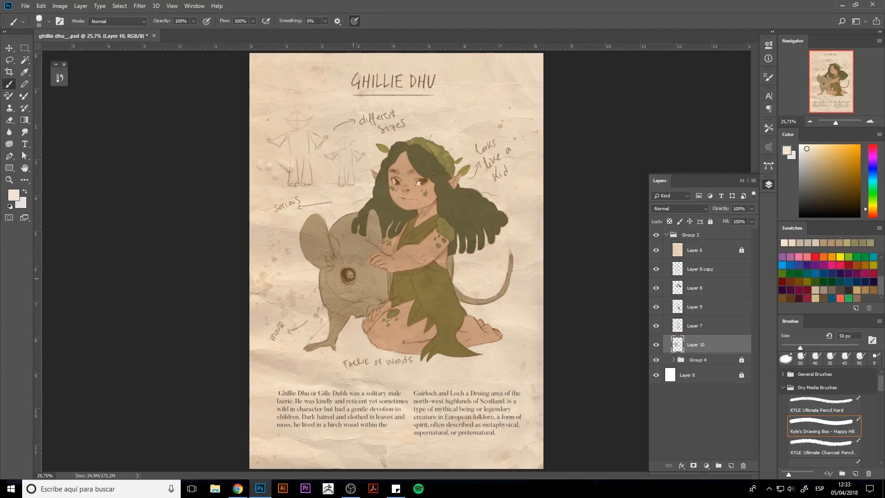
drag(351, 277, 350, 281)
click(802, 144)
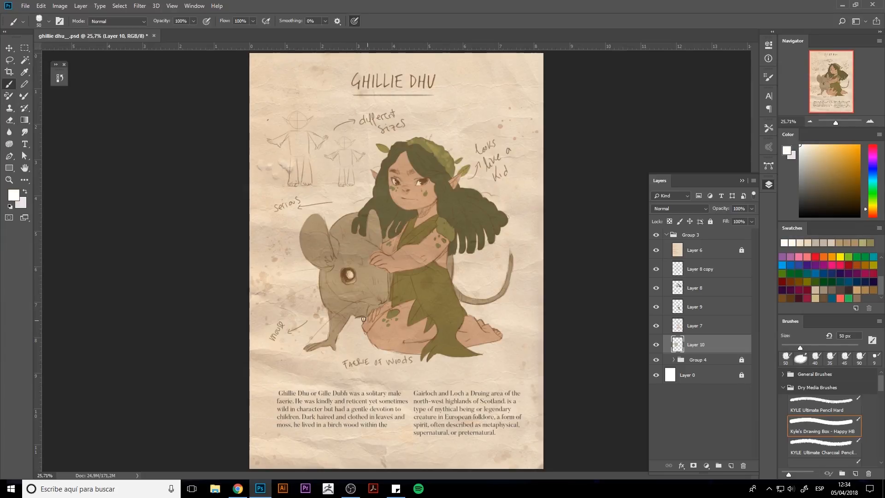
Step: Load Layer 10's outline as a selection and color the mouse's front paw light peach with the brush enlarged to 175 px
ctrl+click(677, 344)
click(875, 211)
click(874, 214)
click(816, 145)
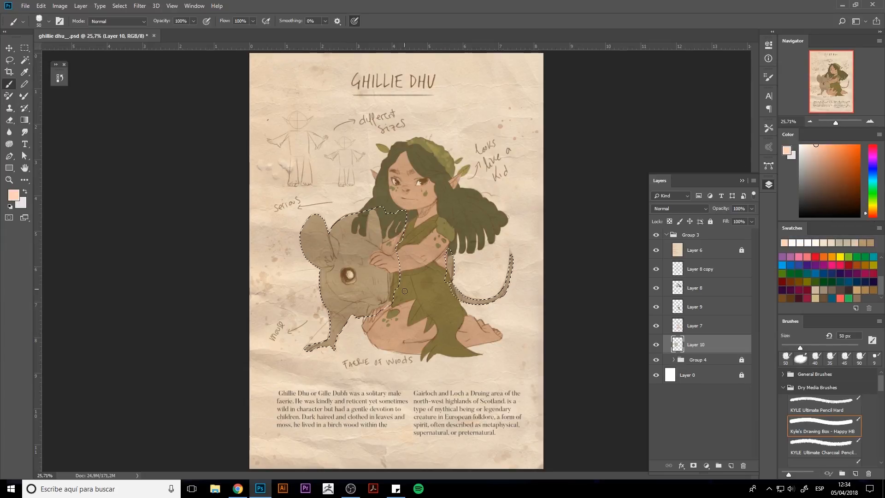
key(bracketright)
key(bracketright)
key(bracketright)
key(bracketright)
key(bracketright)
key(bracketright)
key(bracketright)
key(bracketright)
drag(312, 347, 333, 340)
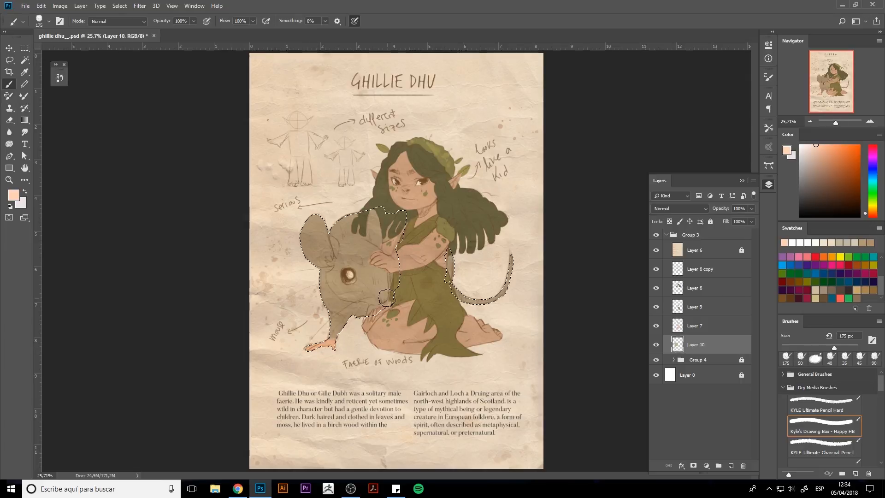
Step: Tint the mouse's muzzle and nose peach, reducing the brush to 70 px for the smaller areas
drag(378, 306, 377, 300)
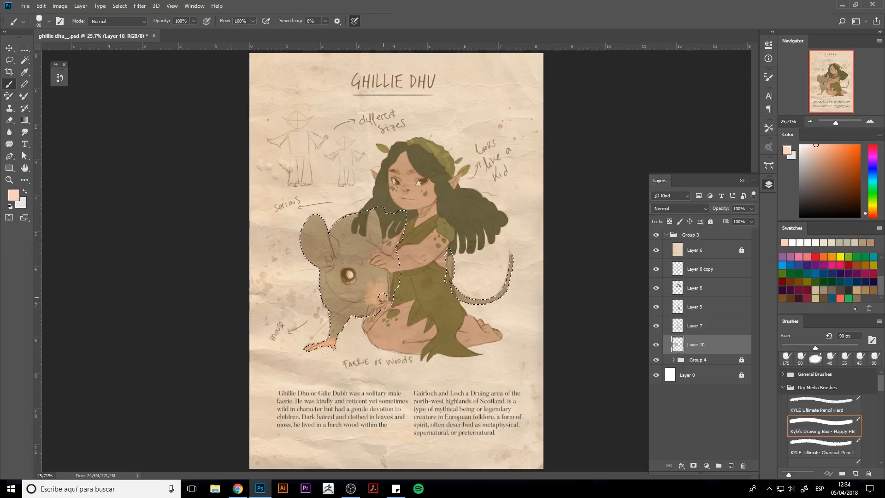
key(bracketleft)
key(bracketleft)
key(bracketleft)
key(bracketleft)
key(bracketleft)
key(bracketleft)
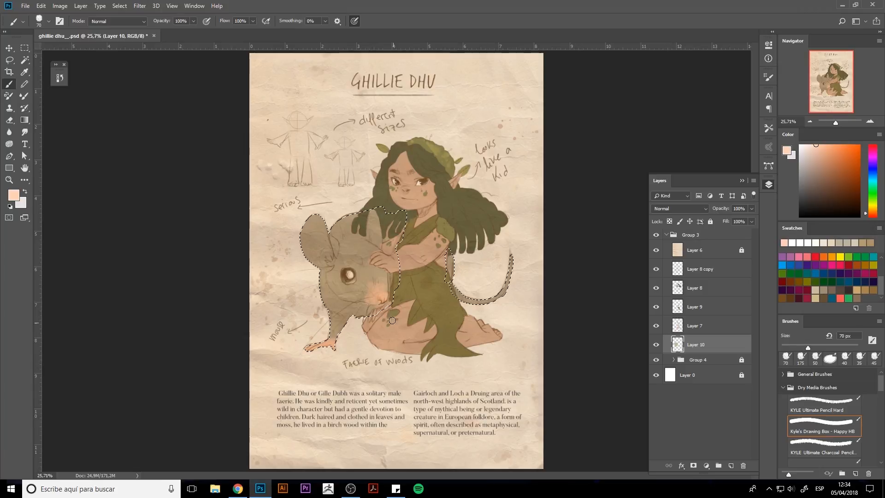
Step: Color the mouse's tail peach with the brush enlarged to 600 px, then clear the selection
key(bracketright)
key(bracketright)
key(bracketright)
key(bracketright)
key(bracketright)
key(bracketright)
key(bracketright)
key(bracketright)
key(bracketright)
key(bracketright)
key(bracketright)
key(bracketright)
key(bracketright)
key(bracketright)
key(bracketright)
key(bracketright)
mouse_move(490, 293)
mouse_down()
mouse_move(510, 270)
mouse_move(505, 285)
mouse_move(474, 297)
mouse_up()
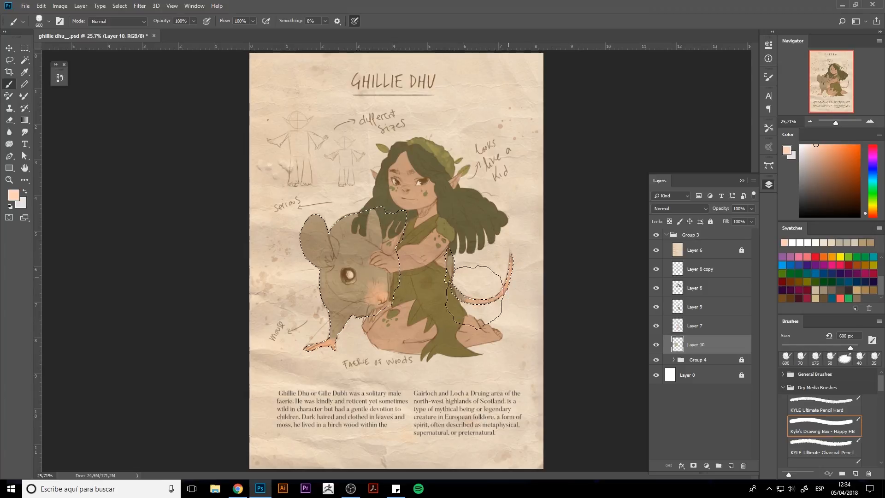
key(ctrl+d)
Step: Paint the mouse's second paw below its muzzle in peach on Layer 7 with a 50 px brush, cleaning up with a 30 px eraser
click(693, 323)
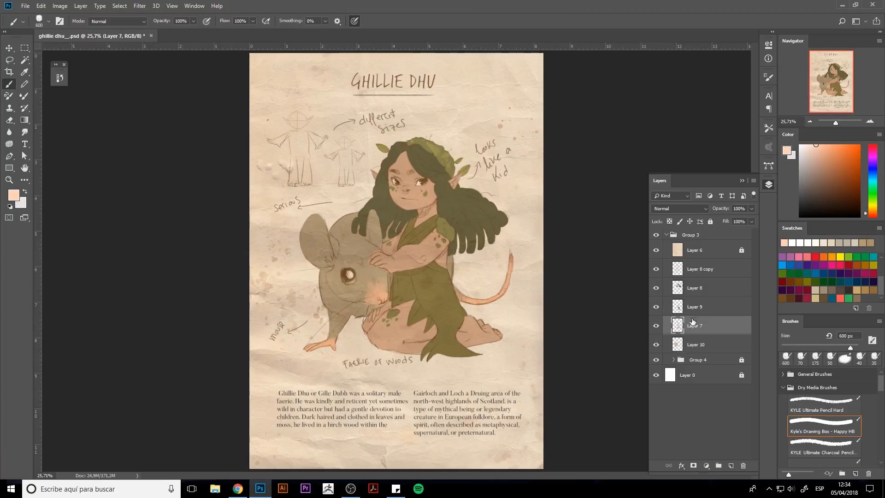
key(bracketleft)
key(bracketleft)
key(bracketleft)
key(bracketleft)
key(bracketleft)
key(bracketleft)
key(bracketleft)
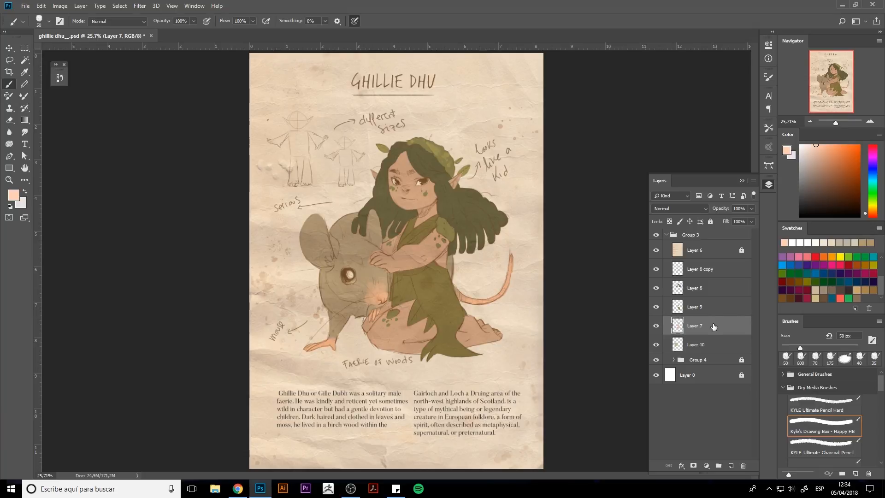
key(e)
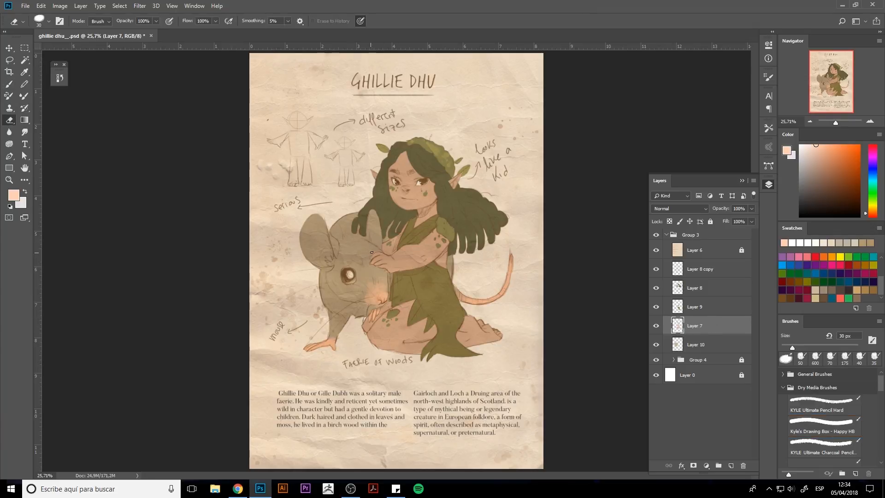
Step: Load Layer 10's outline as a selection and paint the insides of both mouse ears peach on Layer 7, enlarging the brush to 200 px
ctrl+click(677, 345)
key(b)
key(])
key(])
key(])
key(])
key(])
key(])
drag(309, 221, 312, 260)
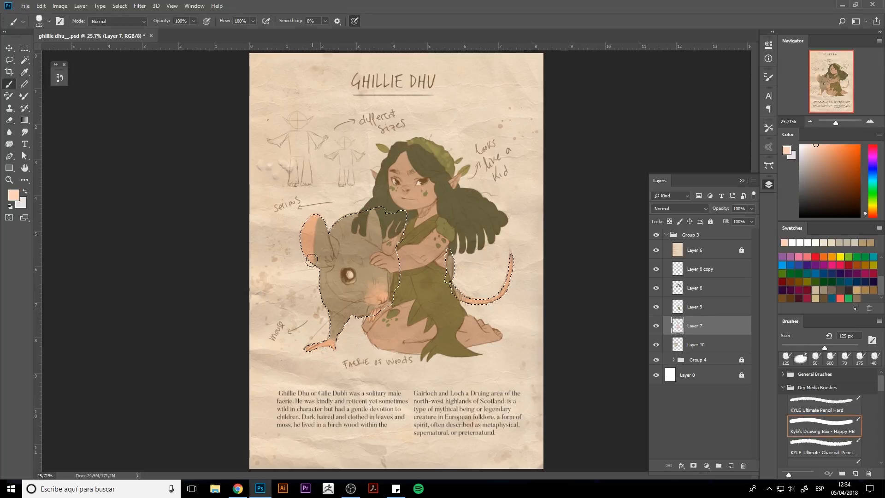
key(])
key(])
key(])
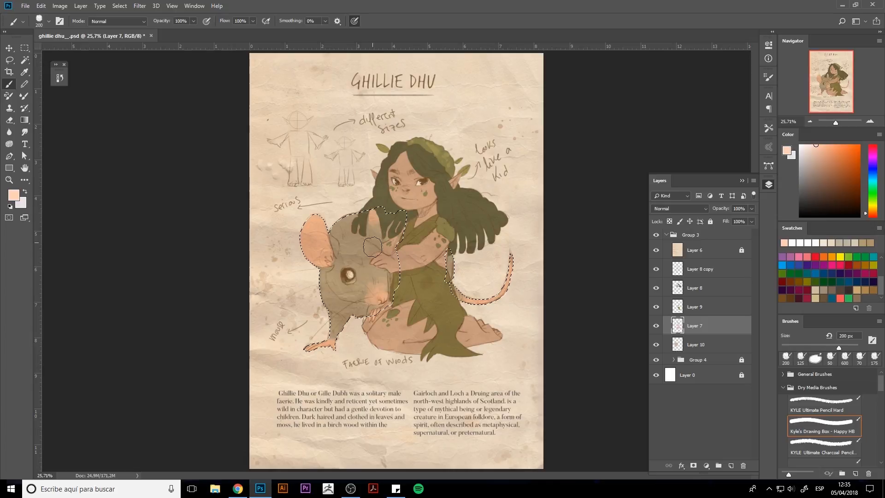
Step: Pick a darker tan-brown and shade the upper part of the mouse's front leg on Layer 7
click(830, 241)
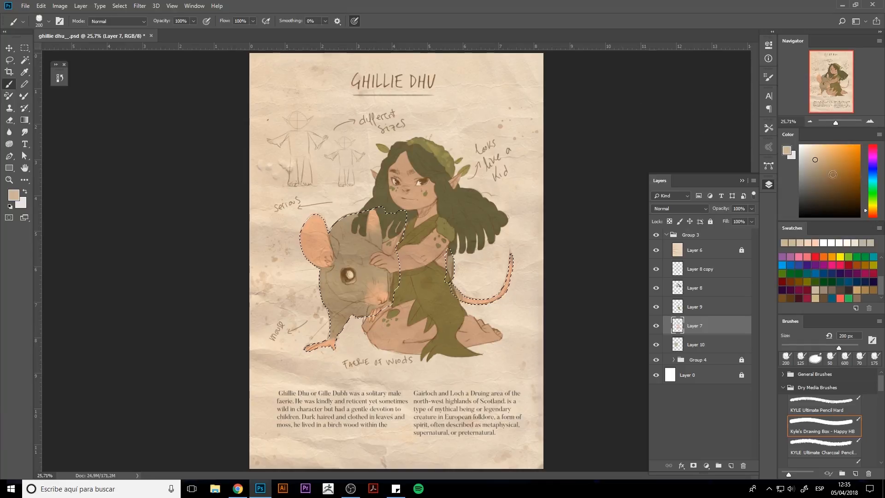
click(822, 170)
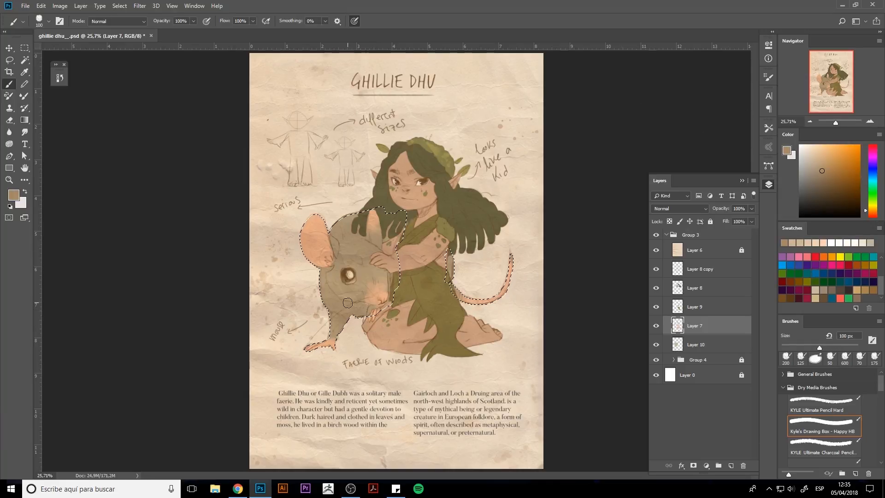
drag(329, 324, 331, 316)
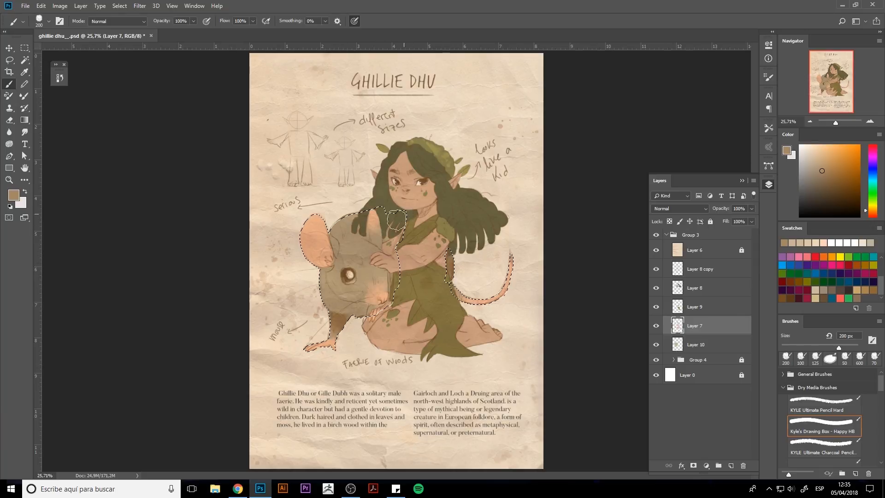
Step: Shade the underside of the mouse's head and jaw in tan-brown, narrowing the brush to 60 px
key(bracketleft)
key(bracketleft)
key(bracketleft)
key(bracketleft)
drag(358, 306, 380, 306)
key(bracketleft)
key(bracketleft)
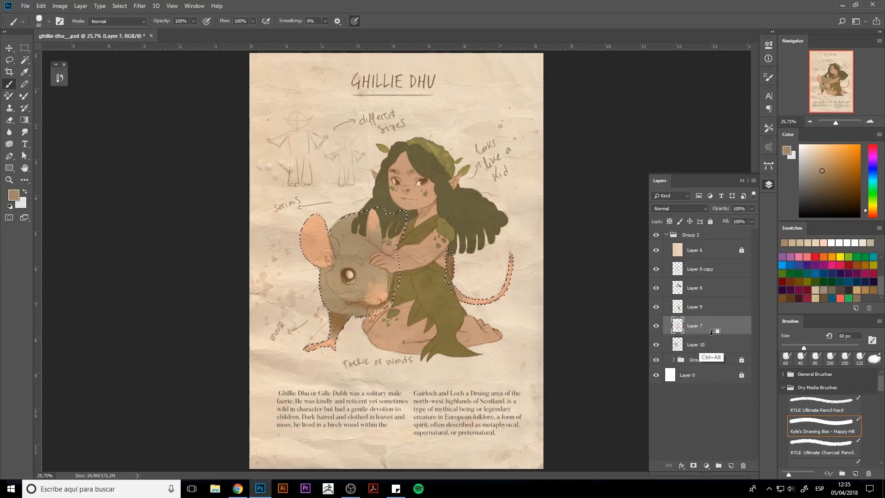
Step: Add brown shading on Layer 10 where the mouse's cheek meets the fairy, and erase overlapping paint on Layer 7 at 20 px
ctrl+alt+right_click(384, 265)
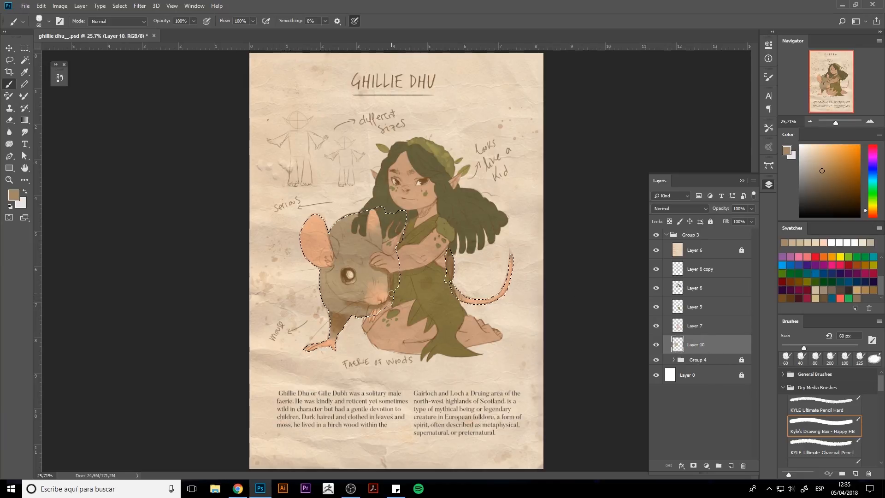
ctrl+alt+right_click(375, 266)
key(e)
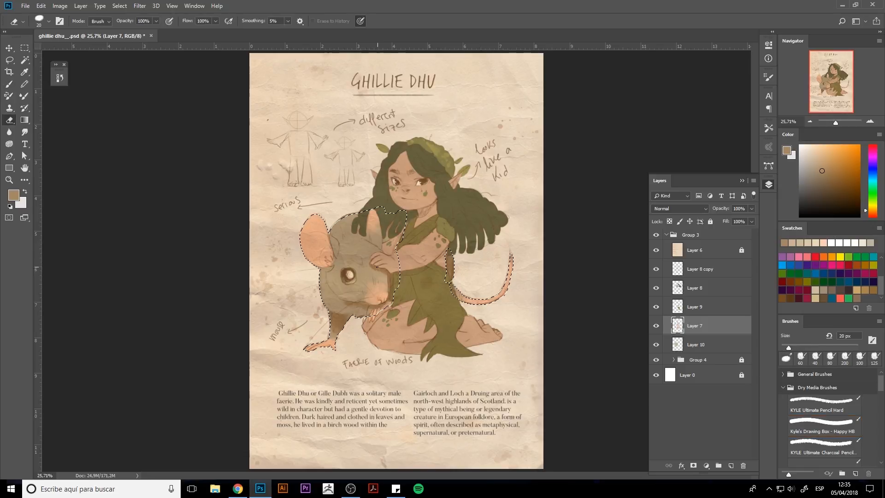
ctrl+alt+right_click(376, 282)
Step: Shade the mouse's forehead and the fur around the eye and ear base on Layer 10, varying the brush size, and clear the selection
key(b)
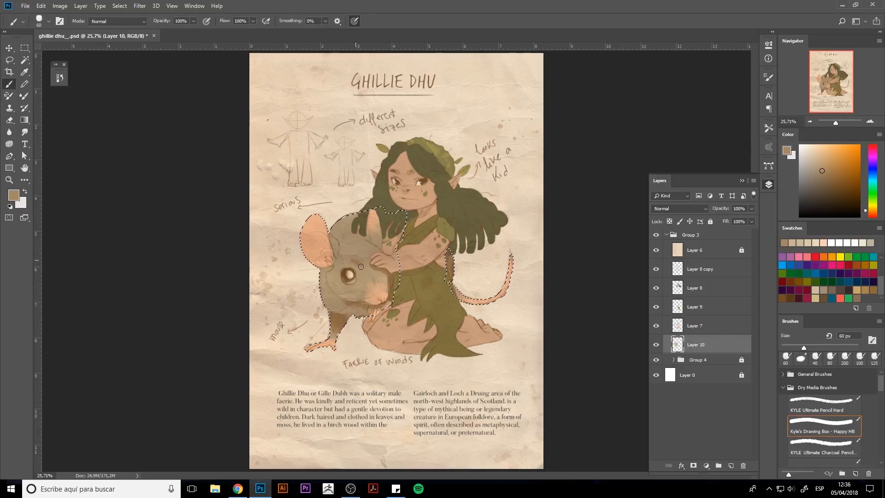
key(bracketright)
key(bracketright)
key(bracketright)
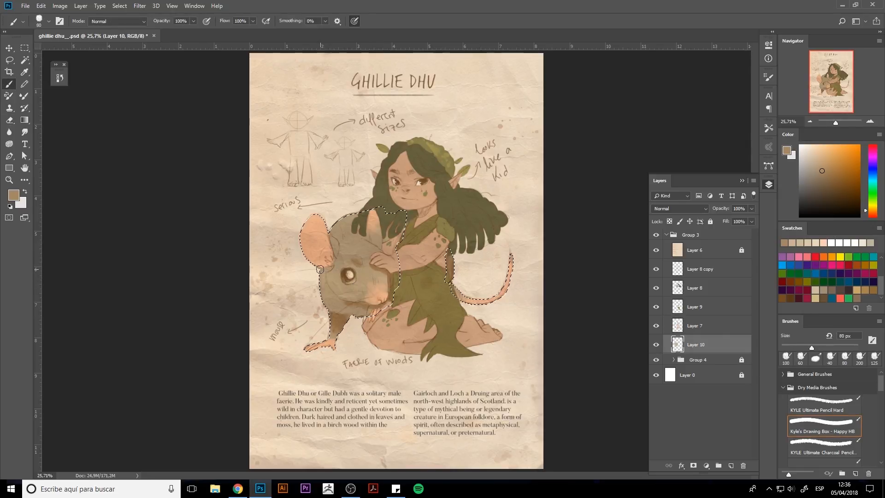
key(bracketleft)
key(bracketleft)
key(ctrl+d)
Step: Load Layer 7's outline as a selection, sample a skin shadow tone, and paint shadows on the fairy's folded leg
click(693, 325)
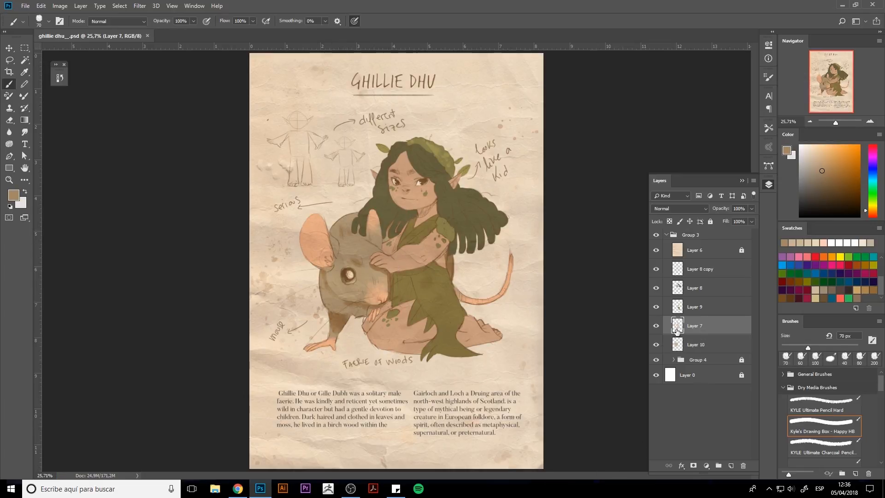
ctrl+click(677, 325)
alt+click(405, 196)
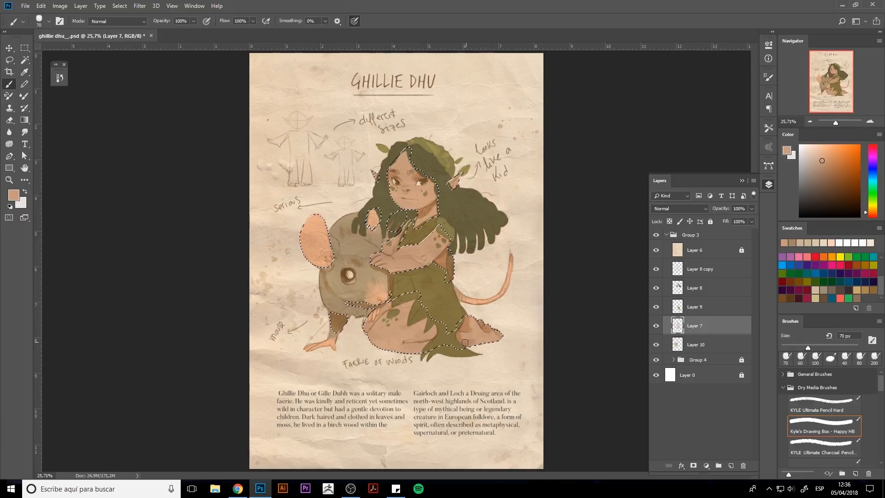
drag(406, 341, 430, 338)
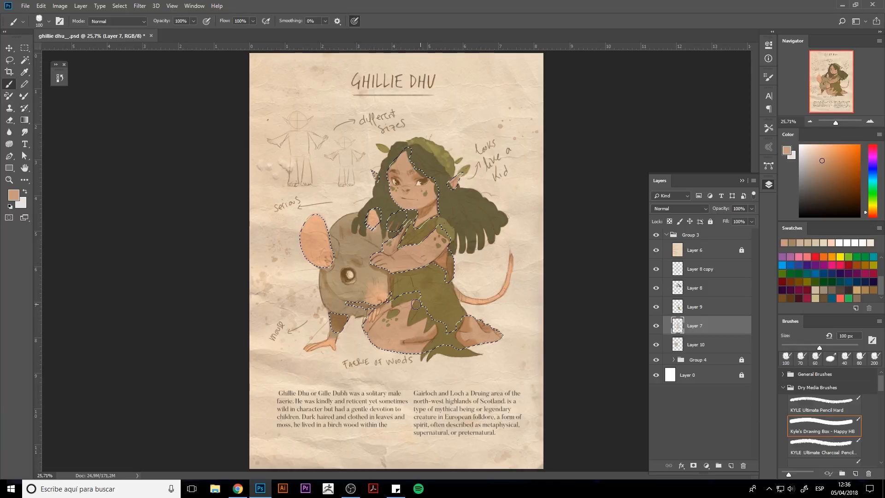
Step: Build up the shadows on the fairy's legs and body in the same skin tone, adjusting the brush up to 100 px
key(bracketright)
key(bracketright)
key(bracketright)
key(bracketleft)
key(bracketleft)
key(bracketleft)
key(bracketleft)
key(bracketright)
key(bracketright)
key(bracketright)
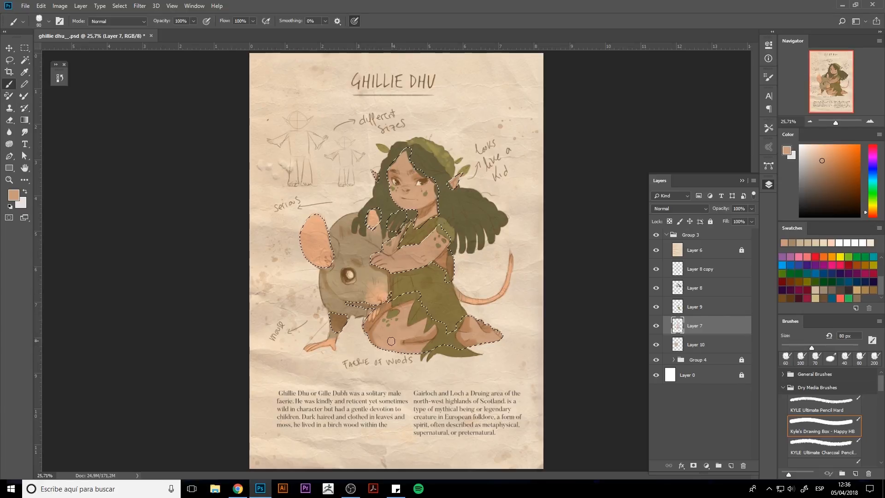
key(bracketright)
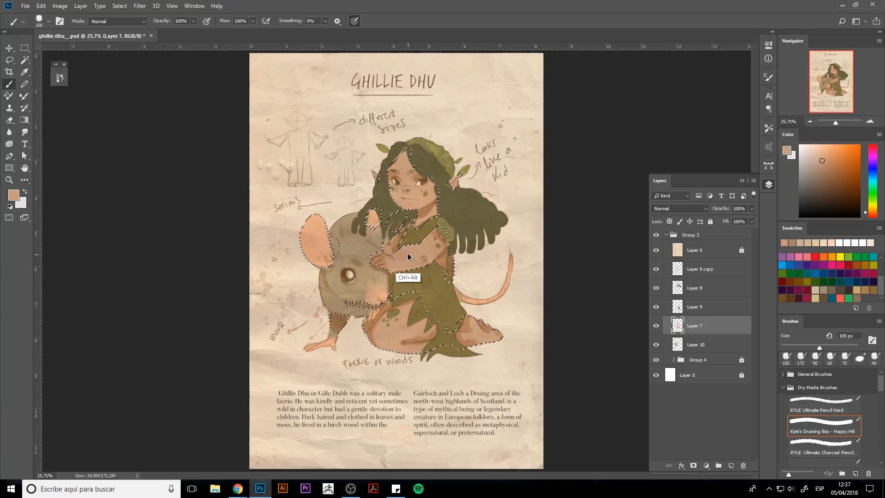
Step: Reduce the brush to 70 px and refine the skin shading on the fairy's arm and face
key(bracketleft)
key(bracketleft)
key(bracketleft)
key(bracketleft)
key(bracketleft)
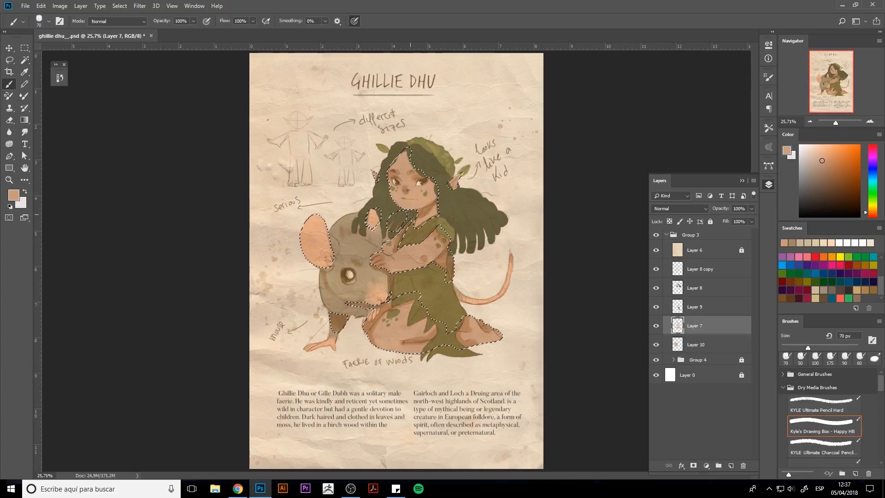
Step: Choose lighter peach tones and paint highlights on the fairy's face with a 45 px brush
key(bracketright)
key(bracketright)
click(819, 149)
key(bracketleft)
key(bracketleft)
key(bracketleft)
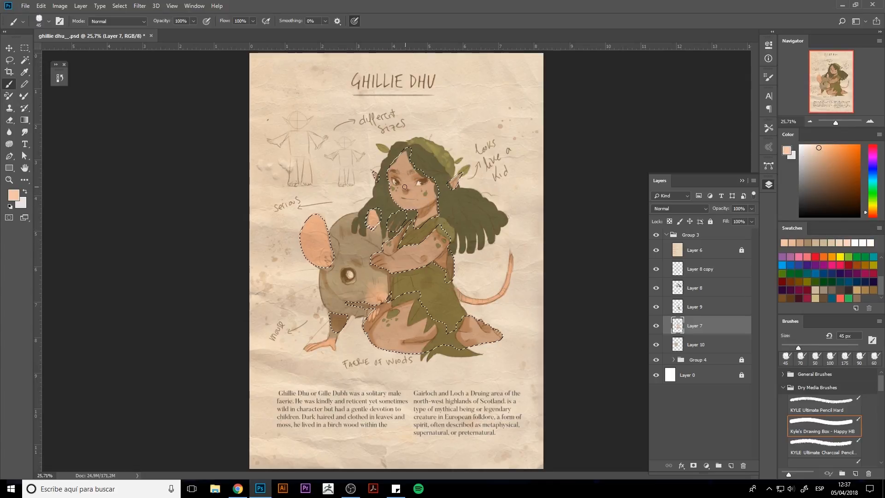
click(814, 157)
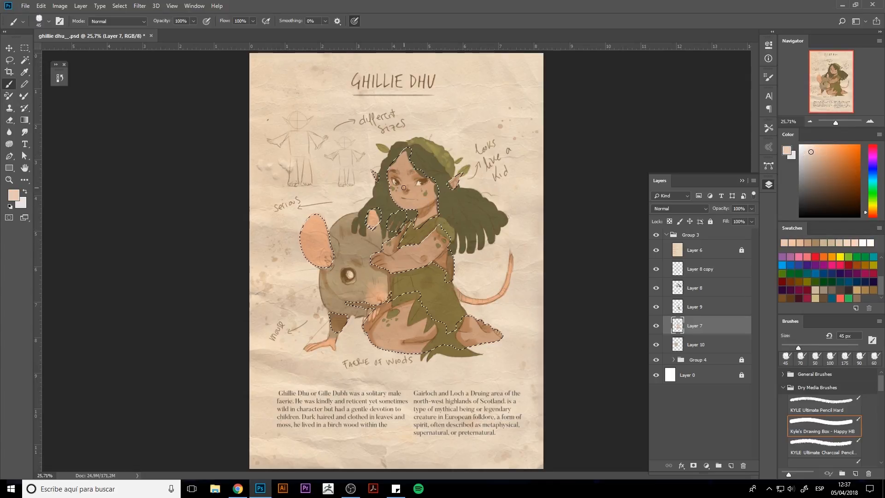
click(814, 148)
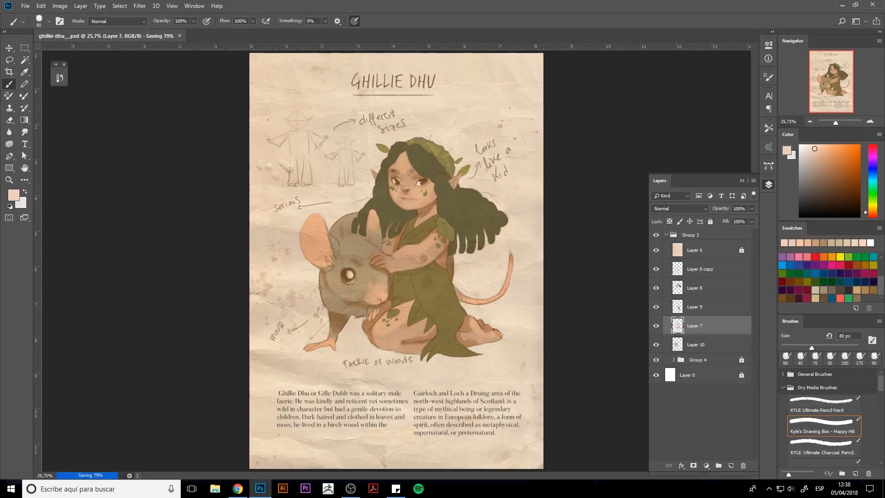
Step: On Layer 8, load its outline as a selection, paint muted olive strands in the fairy's hair with a 40 px brush, and deselect
double_click(719, 287)
key(Escape)
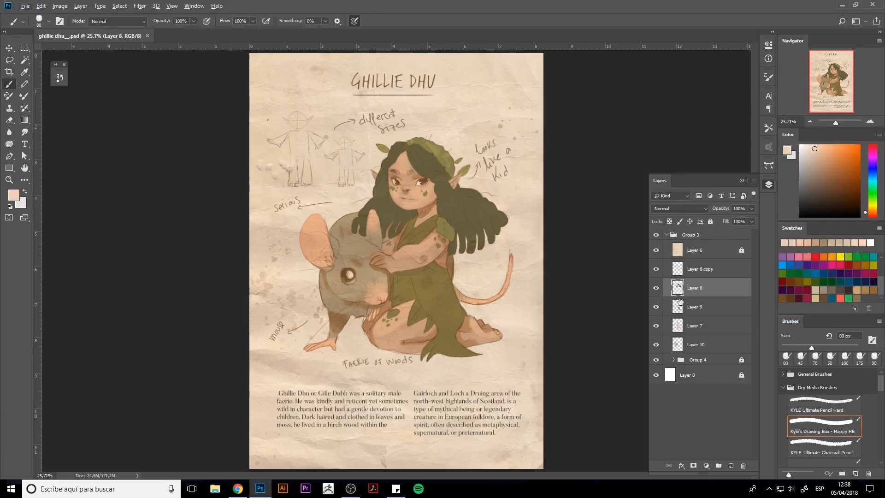
ctrl+click(678, 288)
alt+click(450, 222)
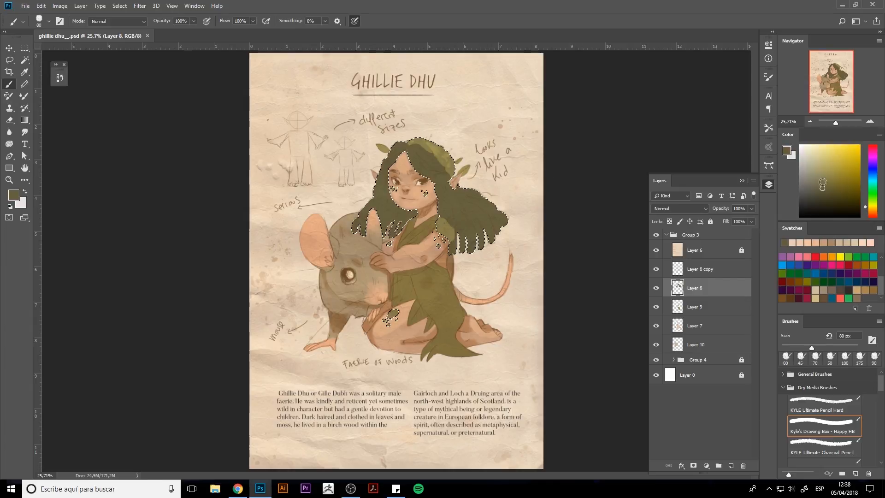
key(bracketleft)
key(bracketleft)
key(bracketleft)
key(bracketleft)
key(bracketleft)
drag(450, 204, 458, 226)
mouse_move(443, 189)
mouse_down()
mouse_move(473, 226)
mouse_move(497, 218)
mouse_up()
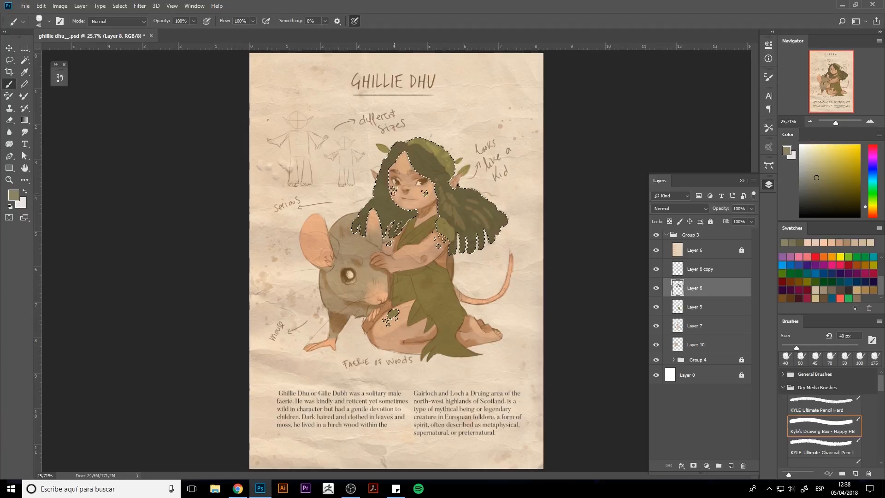
key(ctrl+d)
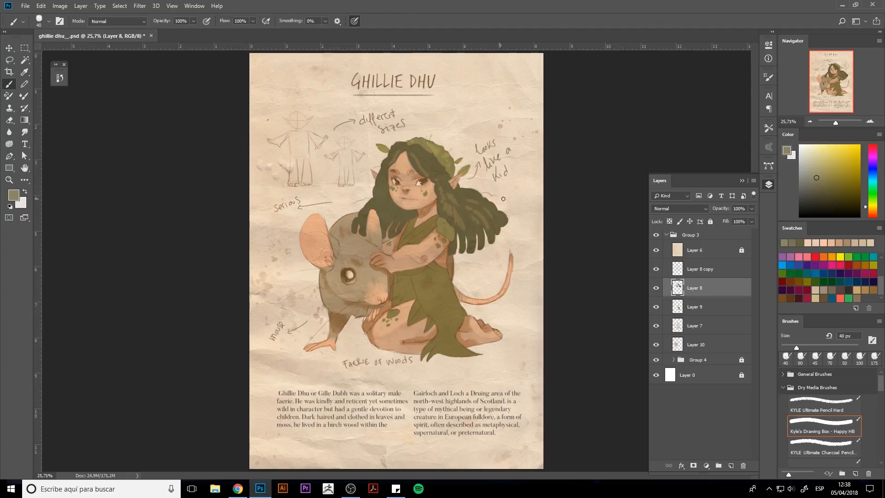
Step: Choose a pale yellow and paint fine highlights on the fairy's hair strands with a 10 to 20 px brush
click(822, 155)
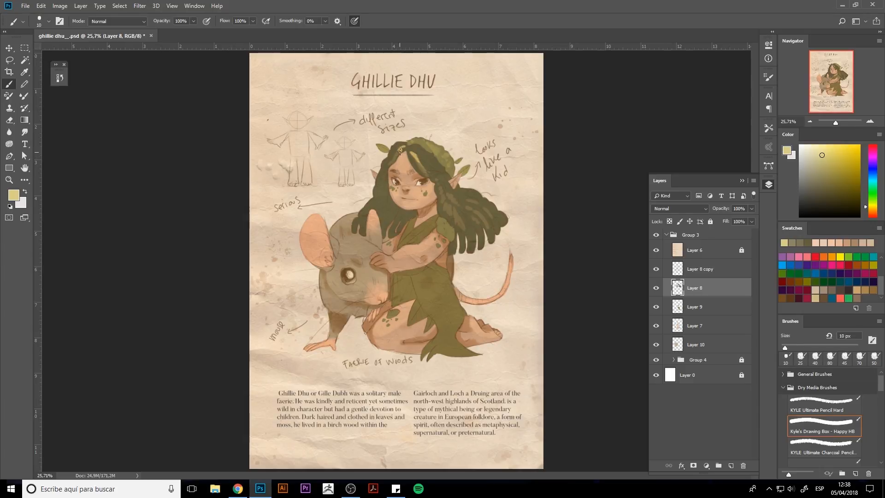
key(bracketright)
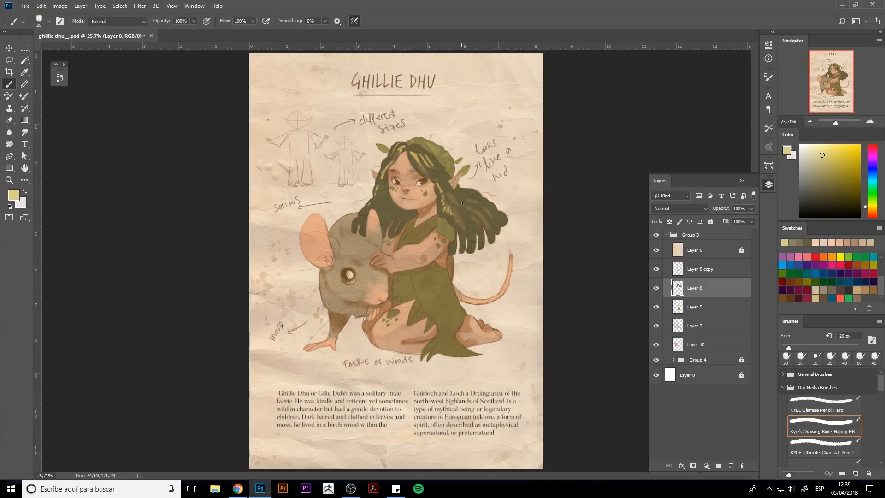
Step: Load Layer 9's outline as a selection, shade the leaf dress in olive-brown tones with a 50 px brush on Layer 8, and deselect
ctrl+click(677, 307)
click(812, 179)
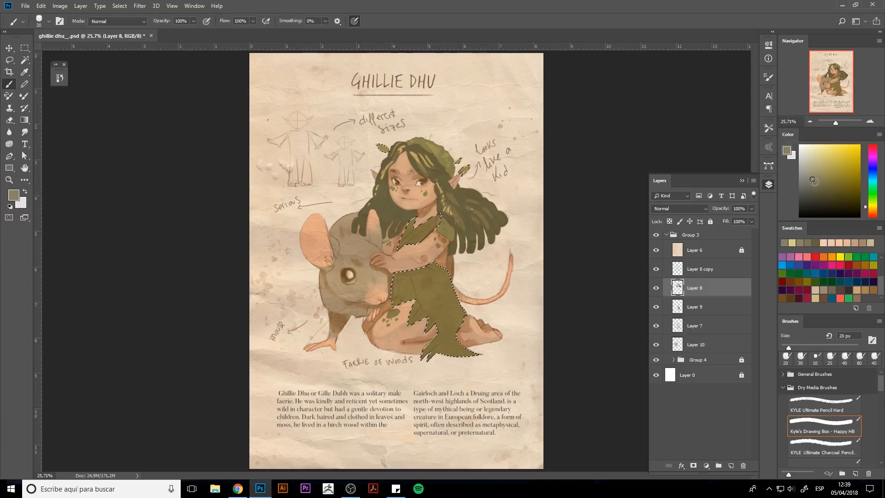
key(bracketright)
key(bracketright)
key(bracketright)
key(bracketright)
key(bracketright)
key(bracketright)
click(822, 179)
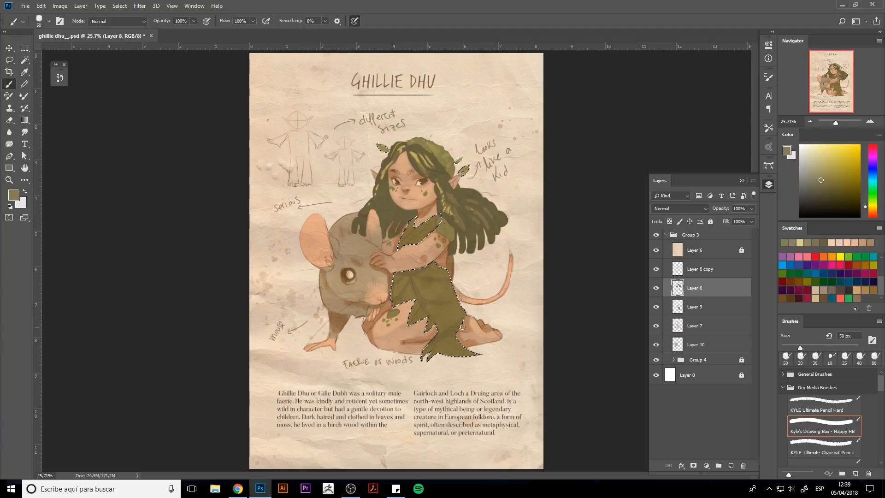
key(ctrl+d)
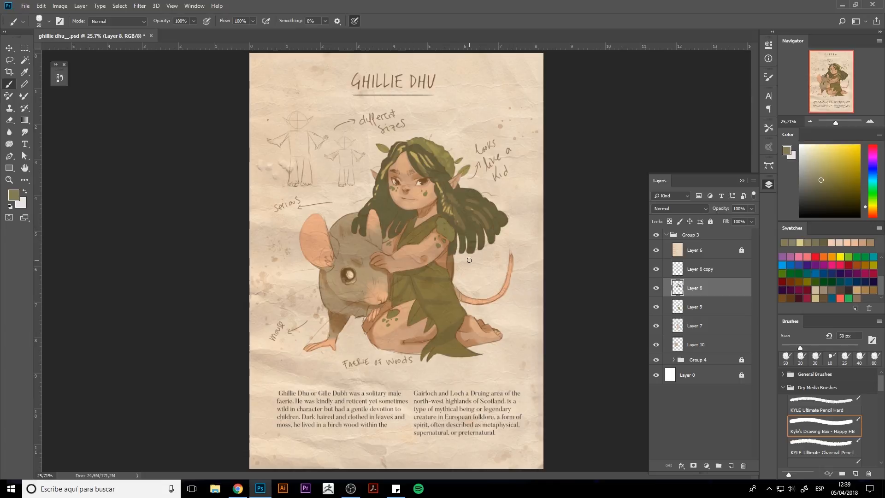